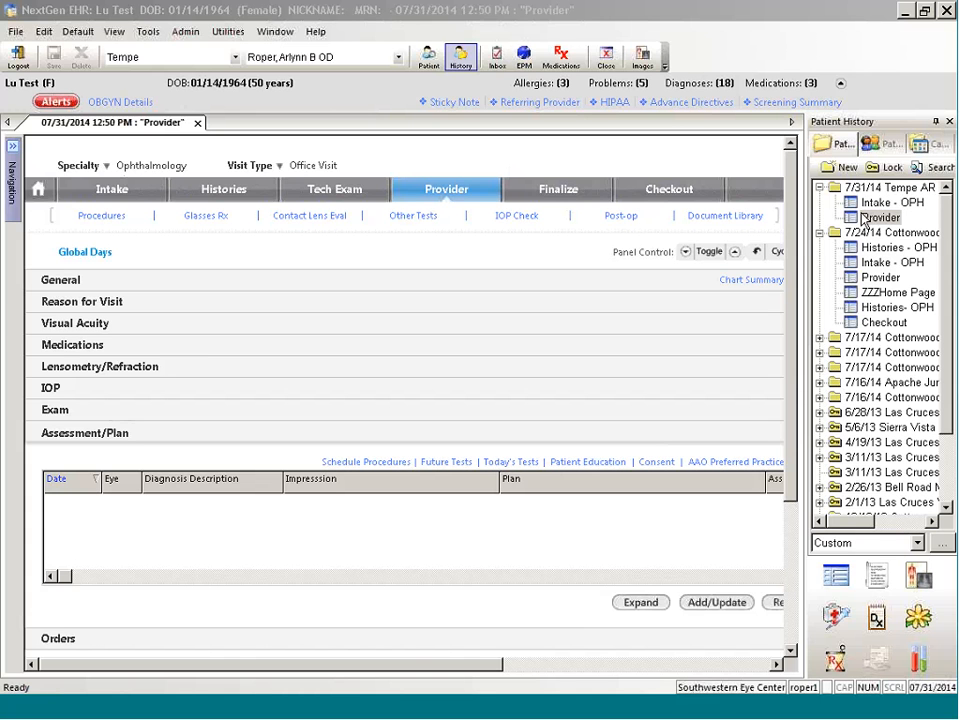
# Step: Hide the patient history pane and collapse all sections of the Provider template
pyautogui.click(949, 122)
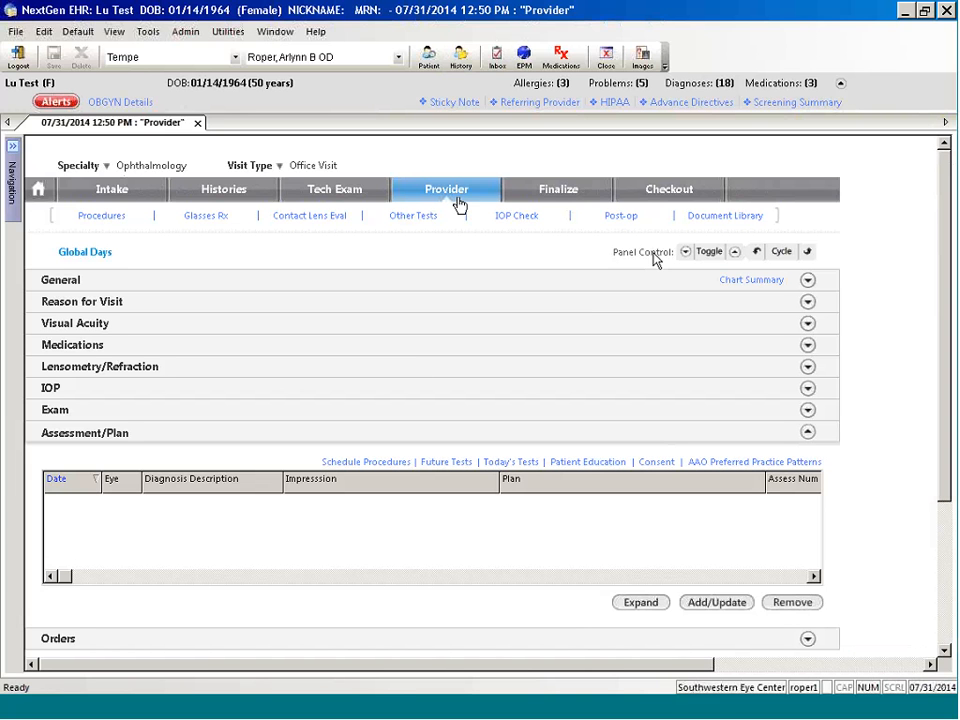
pyautogui.click(735, 252)
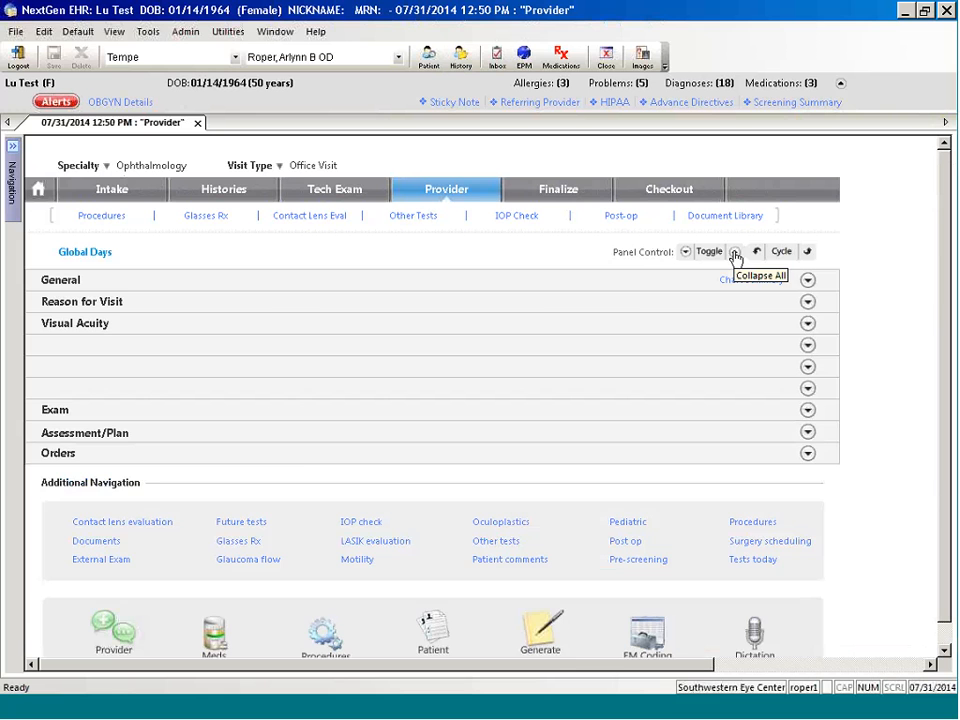
pyautogui.click(735, 253)
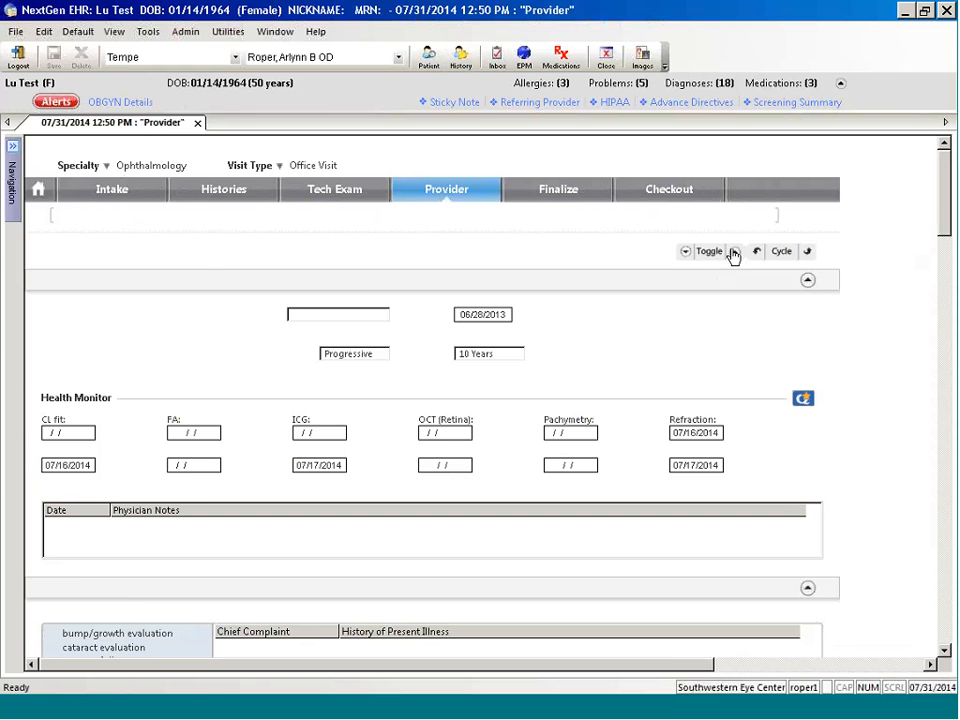
pyautogui.click(735, 254)
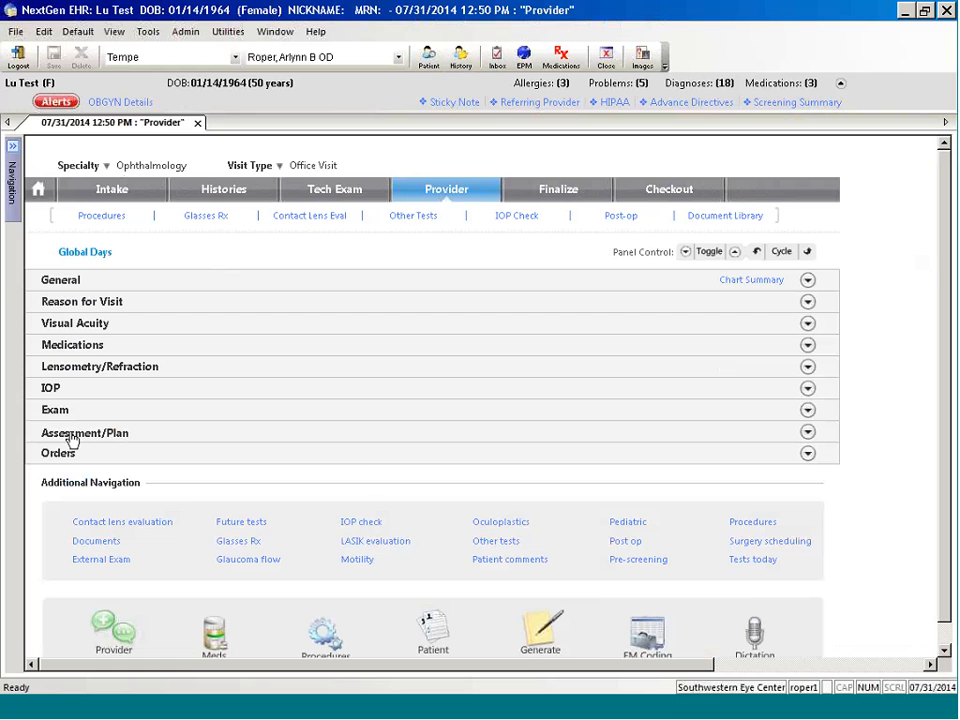
# Step: Open the Impression and Plan form from the Assessment/Plan section and preview the clinical problems filtered to chronic ones
pyautogui.click(72, 437)
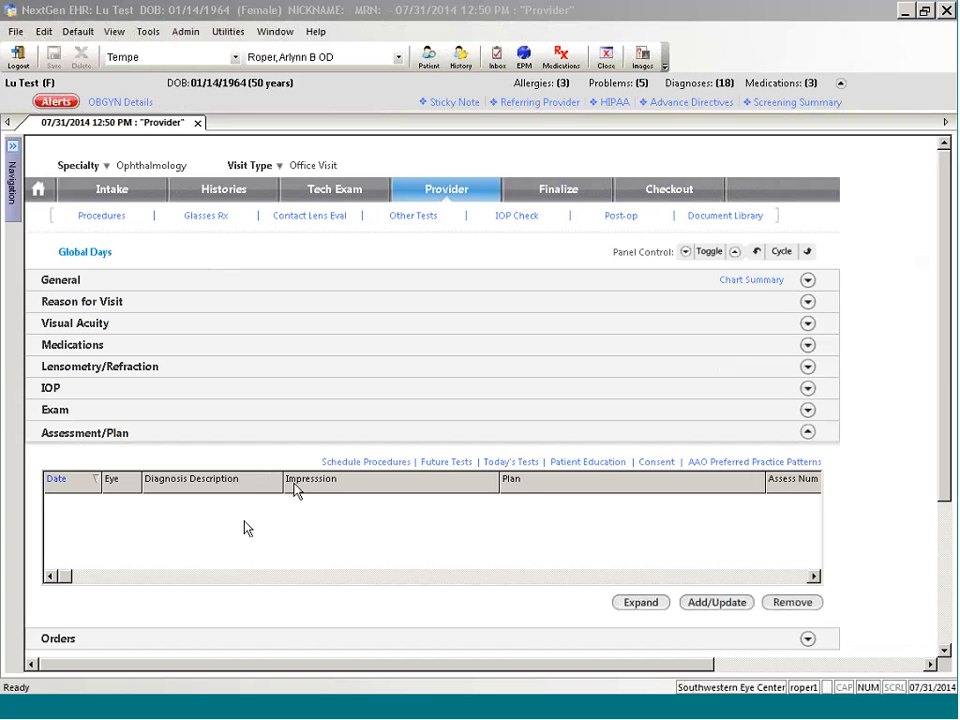
pyautogui.click(725, 603)
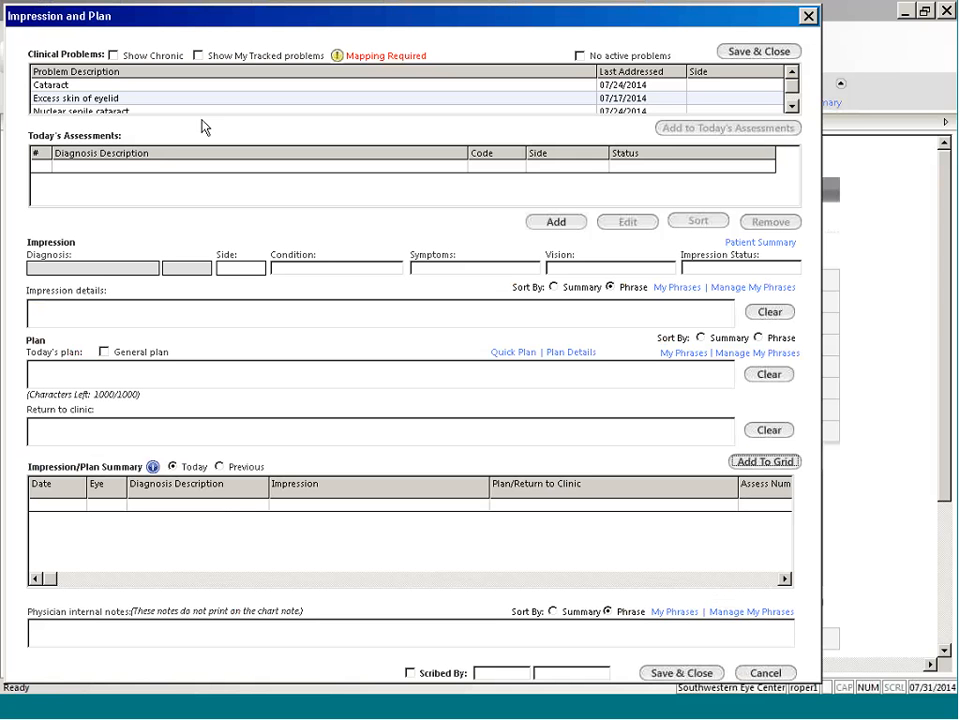
pyautogui.click(113, 56)
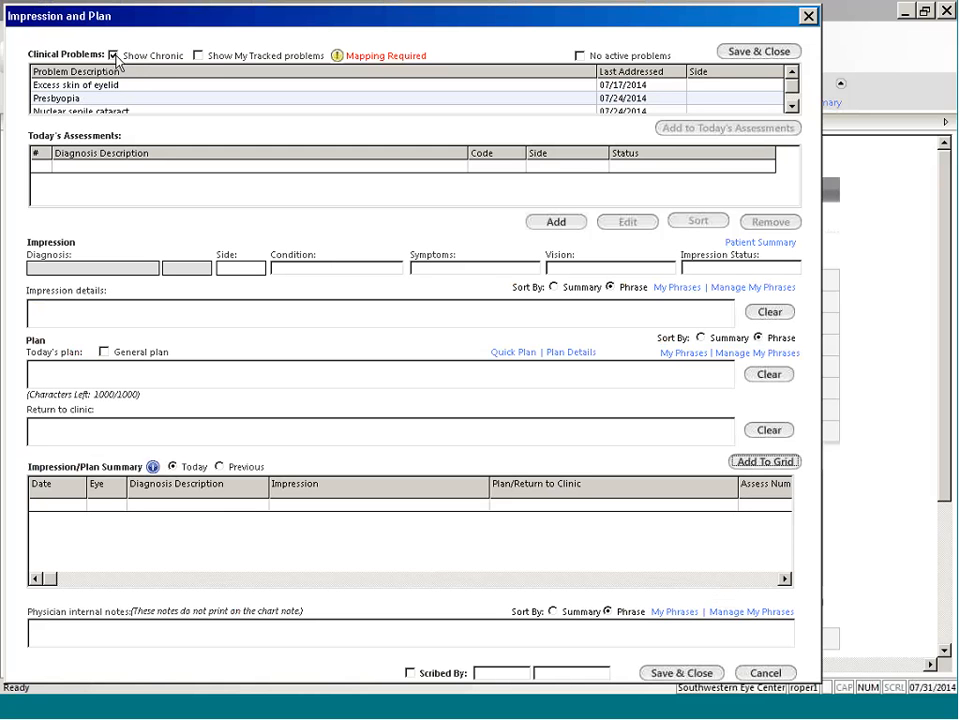
pyautogui.click(114, 56)
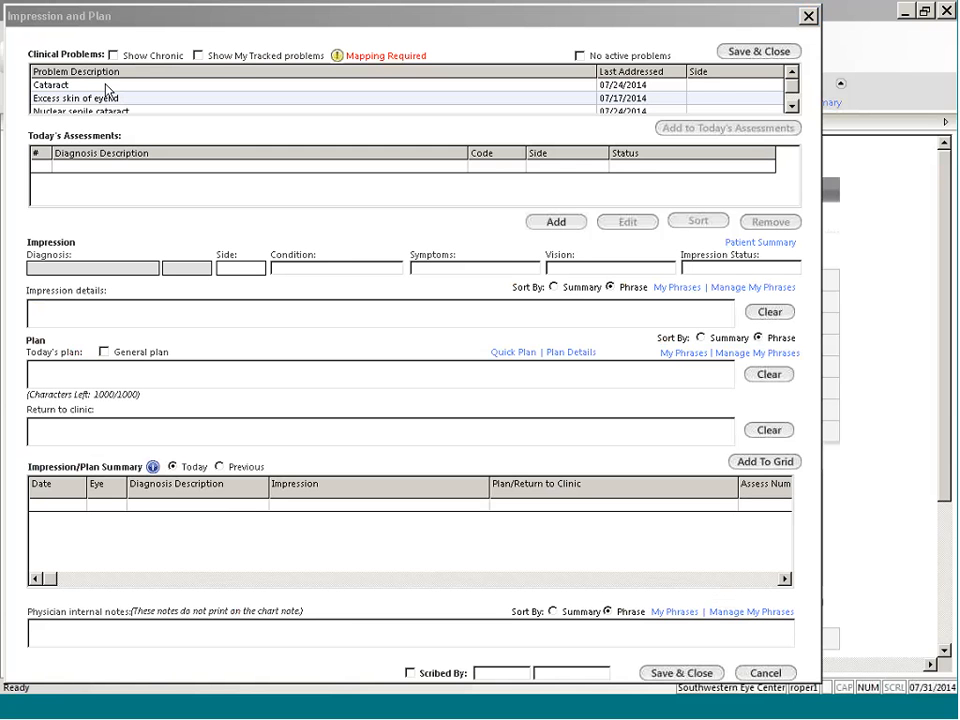
# Step: Add the Cataract clinical problem to today's assessments and load its diagnosis into the impression
pyautogui.click(105, 85)
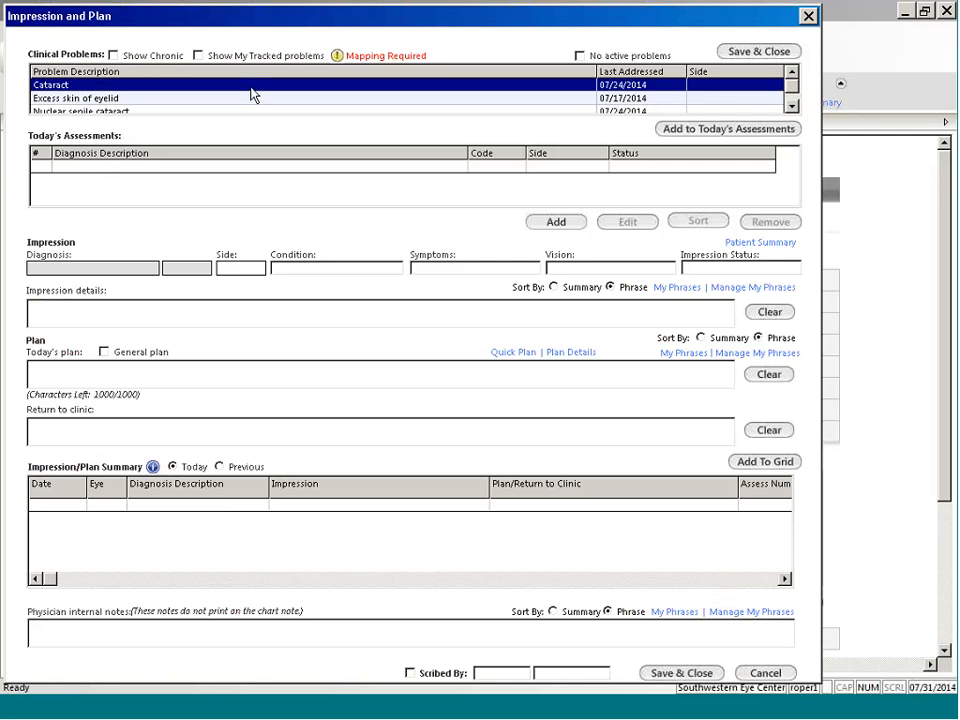
pyautogui.click(721, 128)
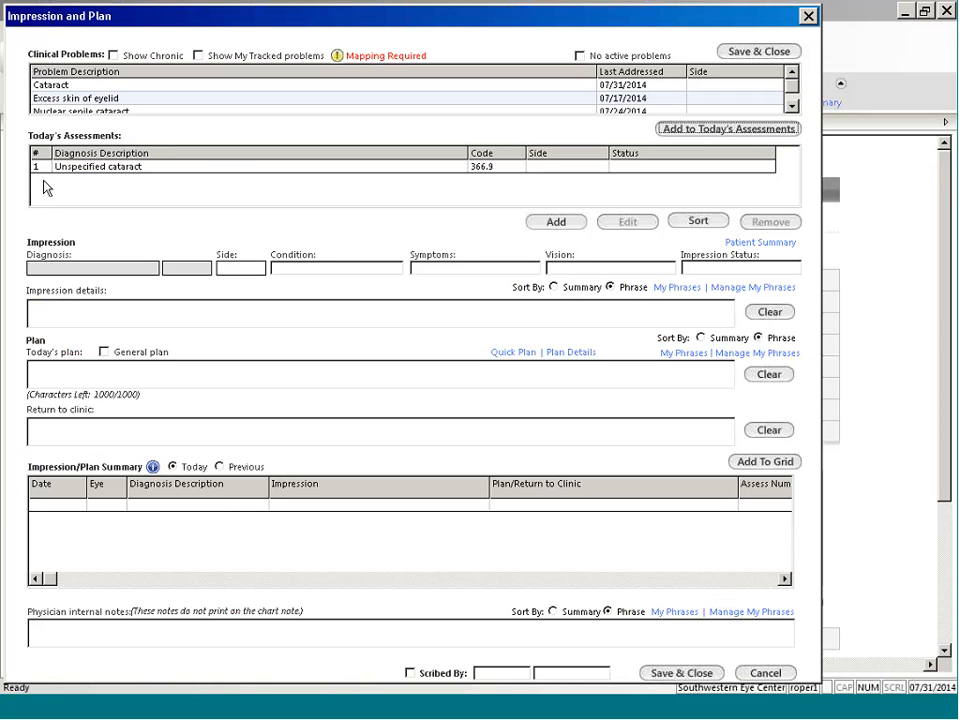
pyautogui.click(226, 170)
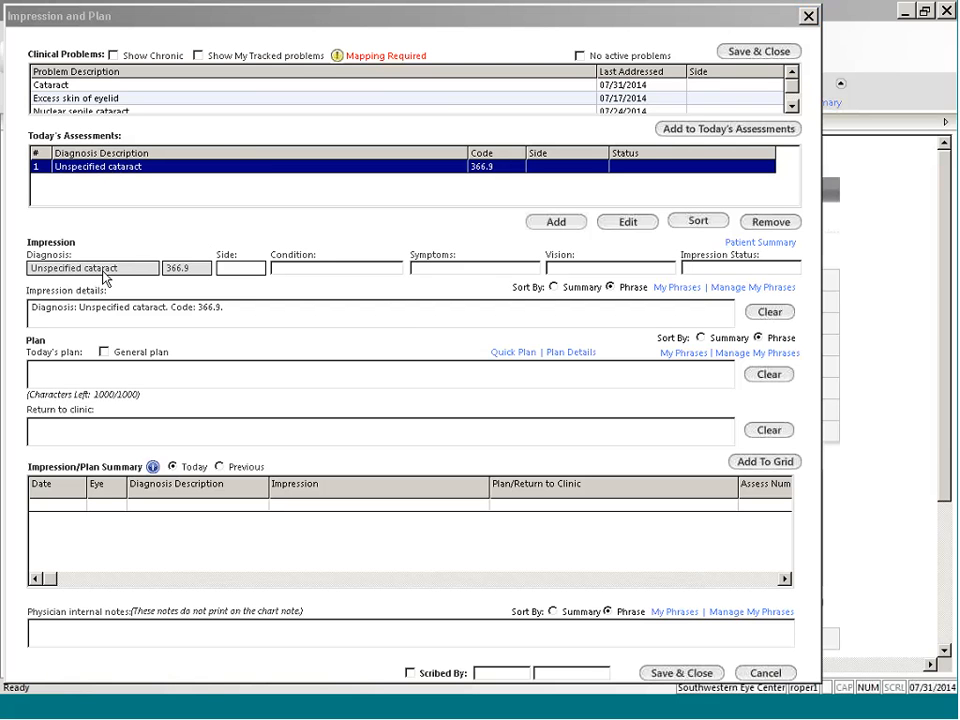
# Step: Set the impression's side to OD, the condition to "established, stable" and the symptoms to "not controlled with meds"
pyautogui.click(245, 268)
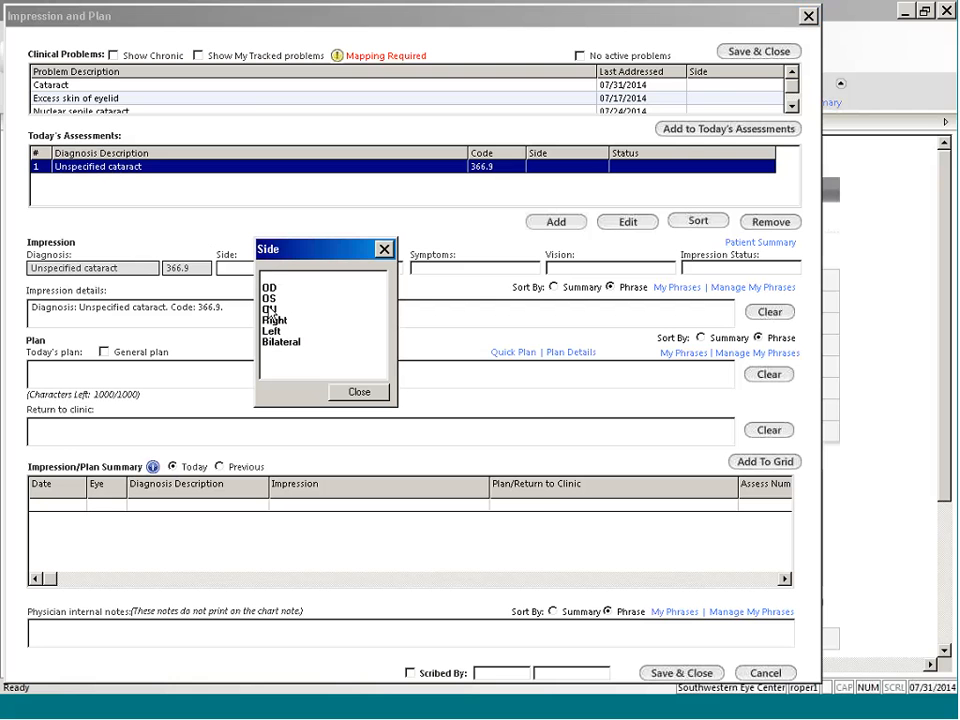
pyautogui.doubleClick(270, 288)
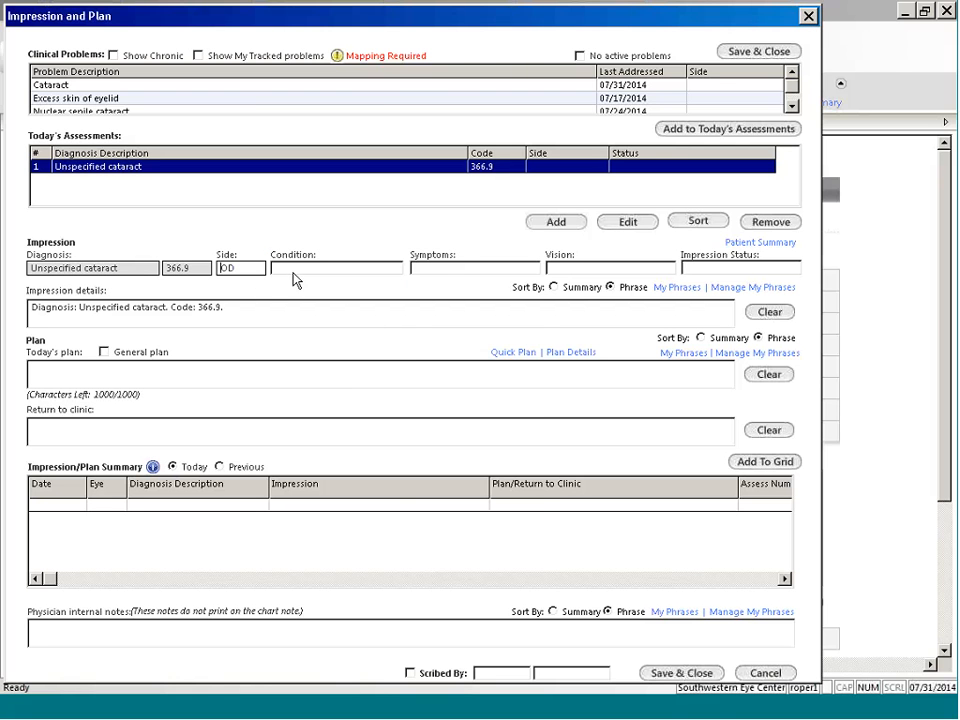
pyautogui.click(293, 270)
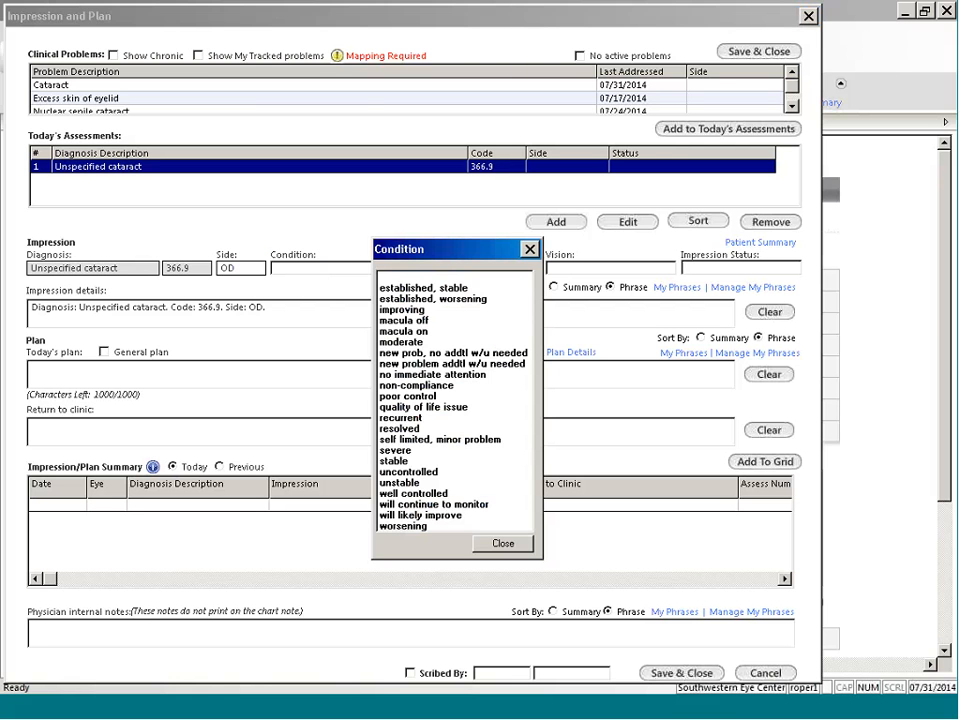
pyautogui.doubleClick(416, 289)
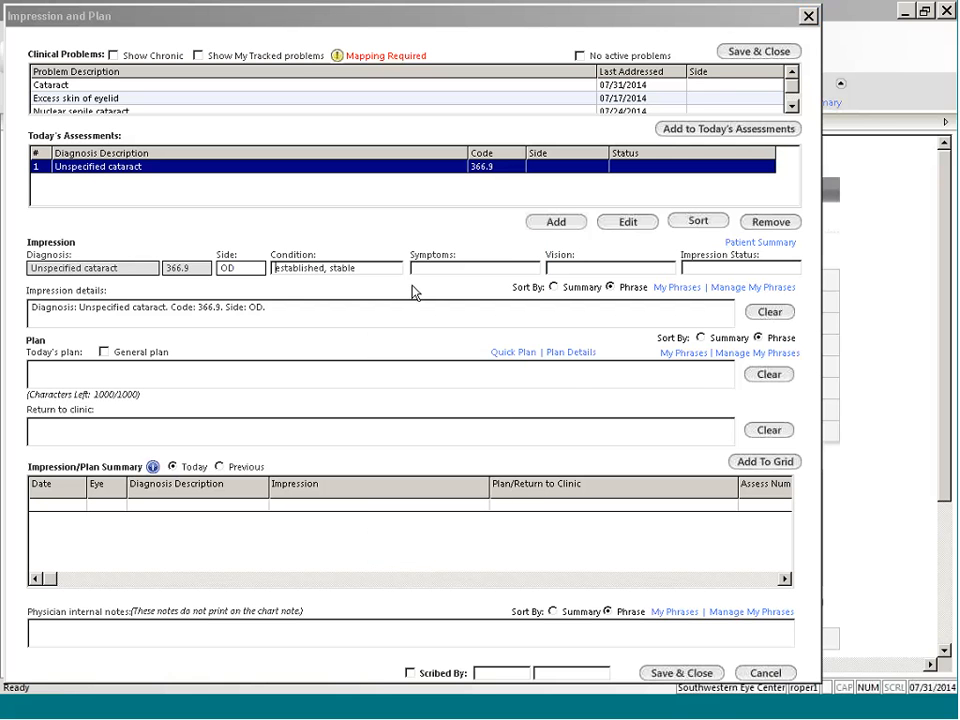
pyautogui.click(450, 268)
pyautogui.doubleClick(543, 319)
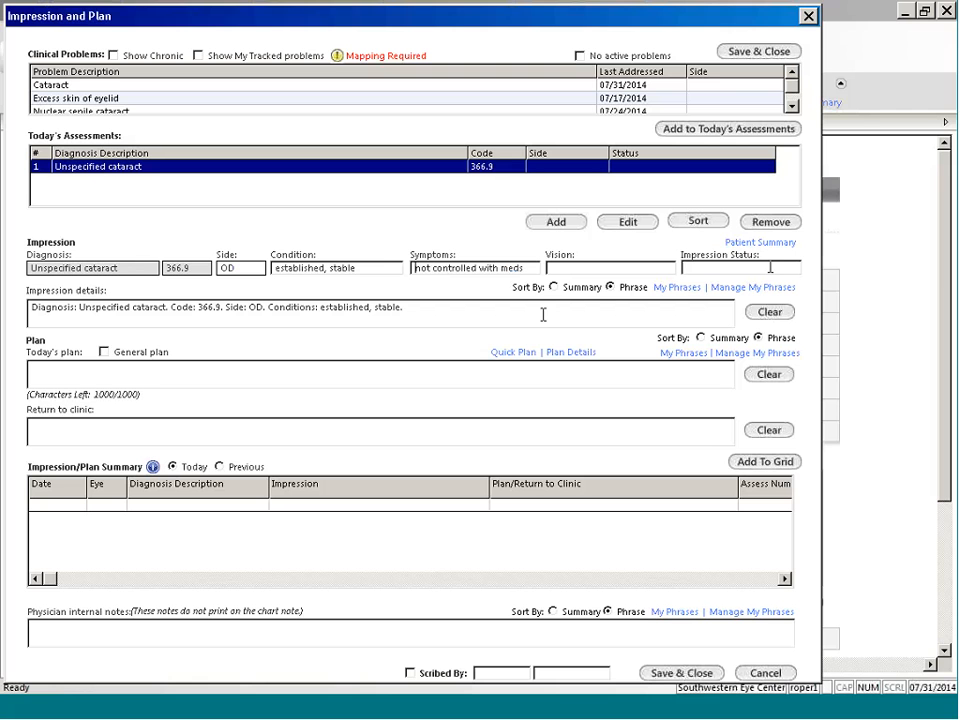
# Step: Review the saved My Phrases list for the impression details and close it without choosing a phrase
pyautogui.click(903, 687)
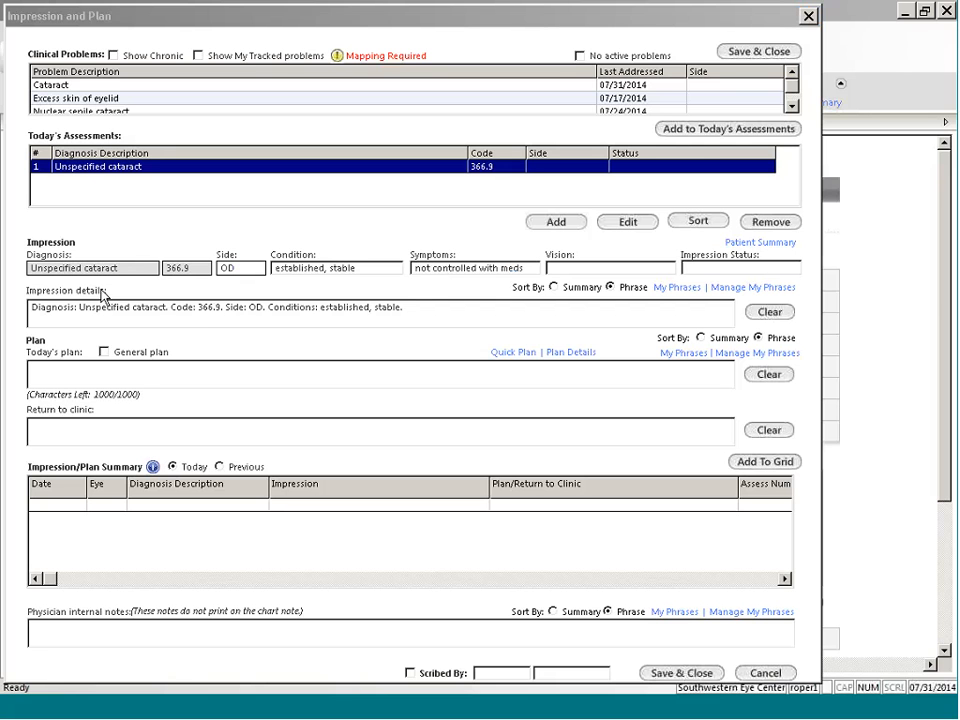
pyautogui.click(680, 288)
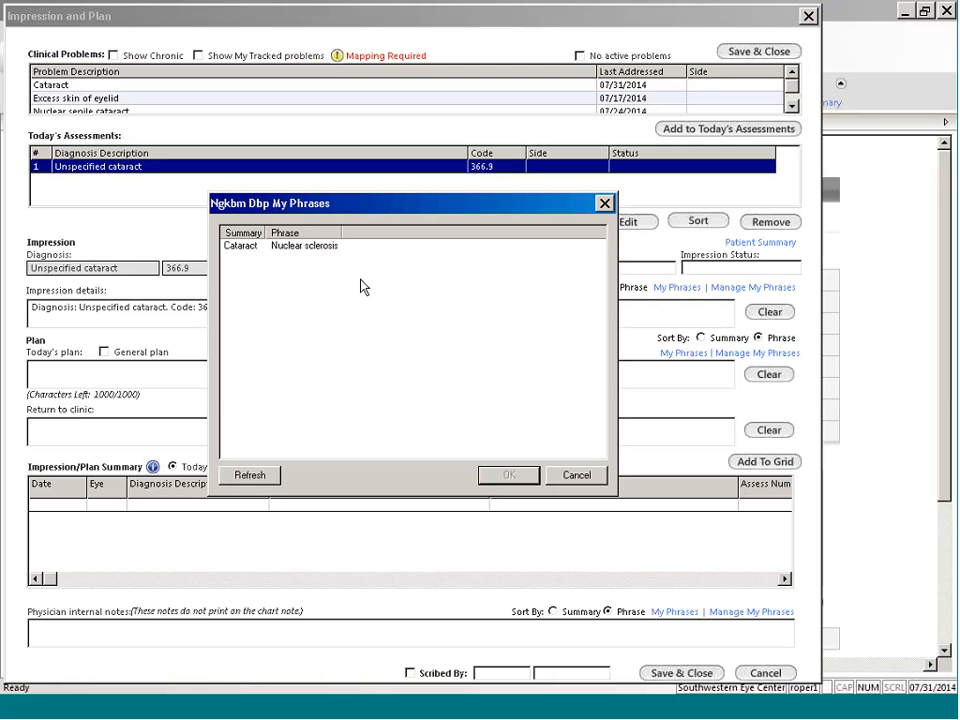
pyautogui.press('Escape')
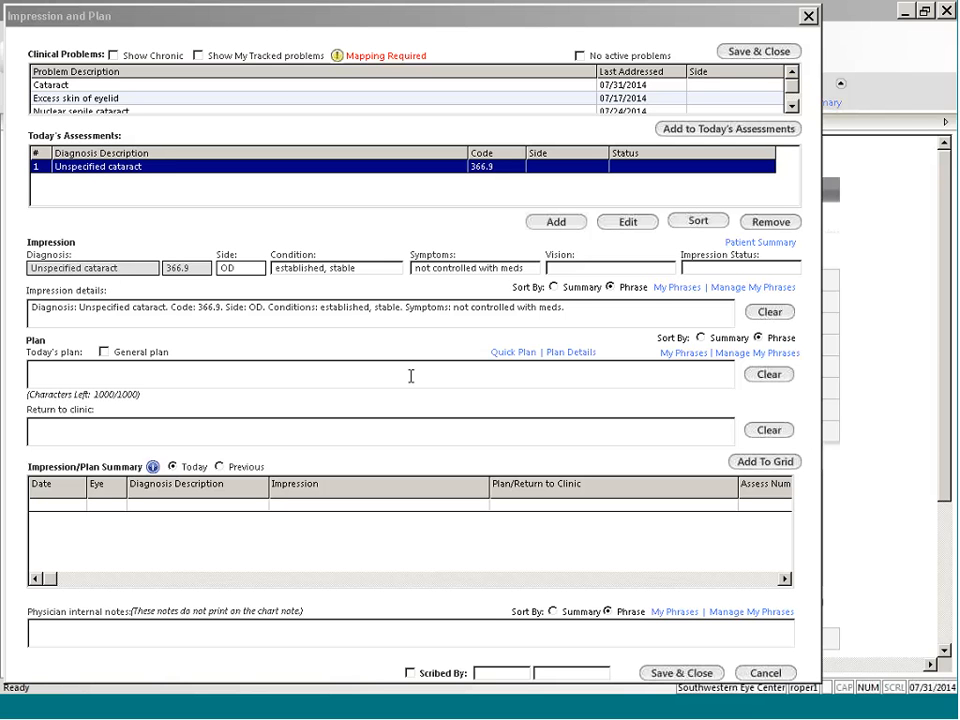
# Step: Review the predefined Quick Plan entries and the options offered in Plan Details
pyautogui.click(511, 356)
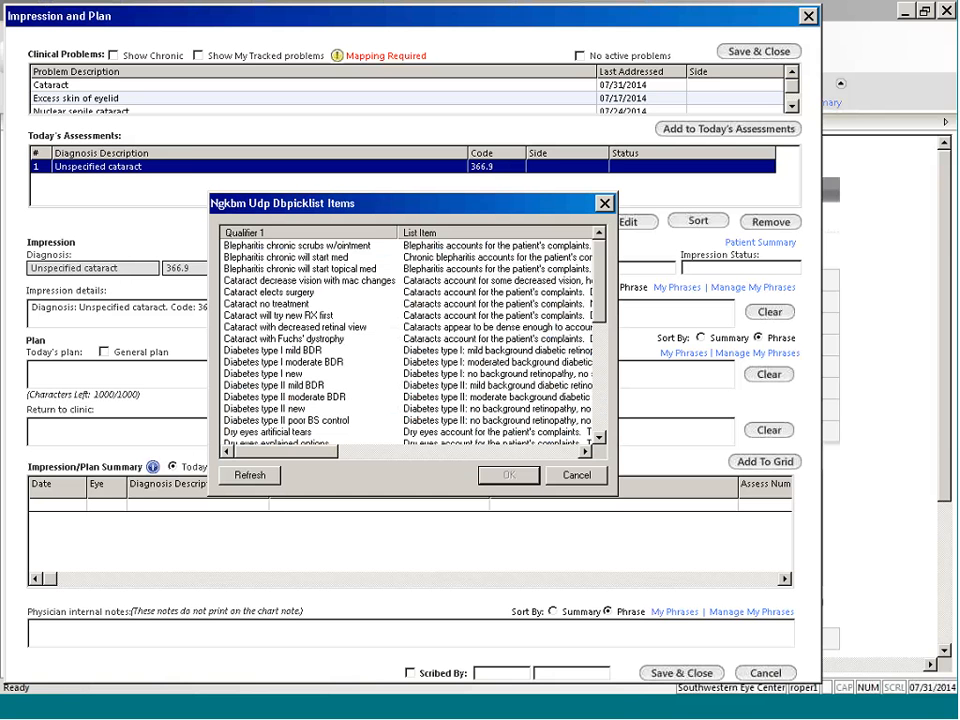
pyautogui.moveTo(598, 283)
pyautogui.mouseDown()
pyautogui.moveTo(600, 372)
pyautogui.moveTo(600, 272)
pyautogui.mouseUp()
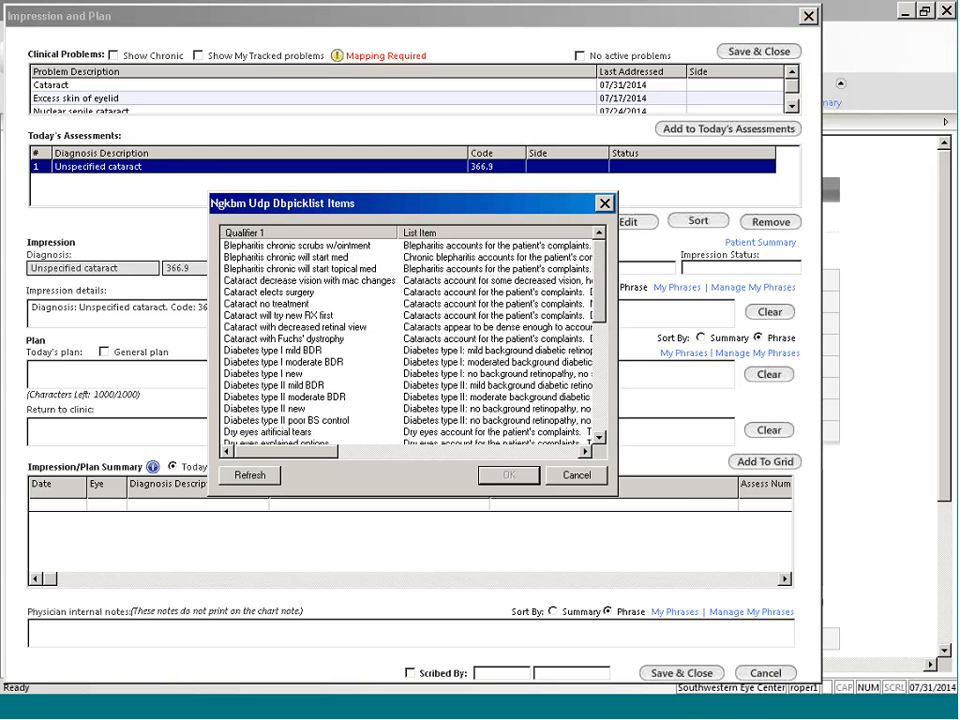
pyautogui.doubleClick(277, 309)
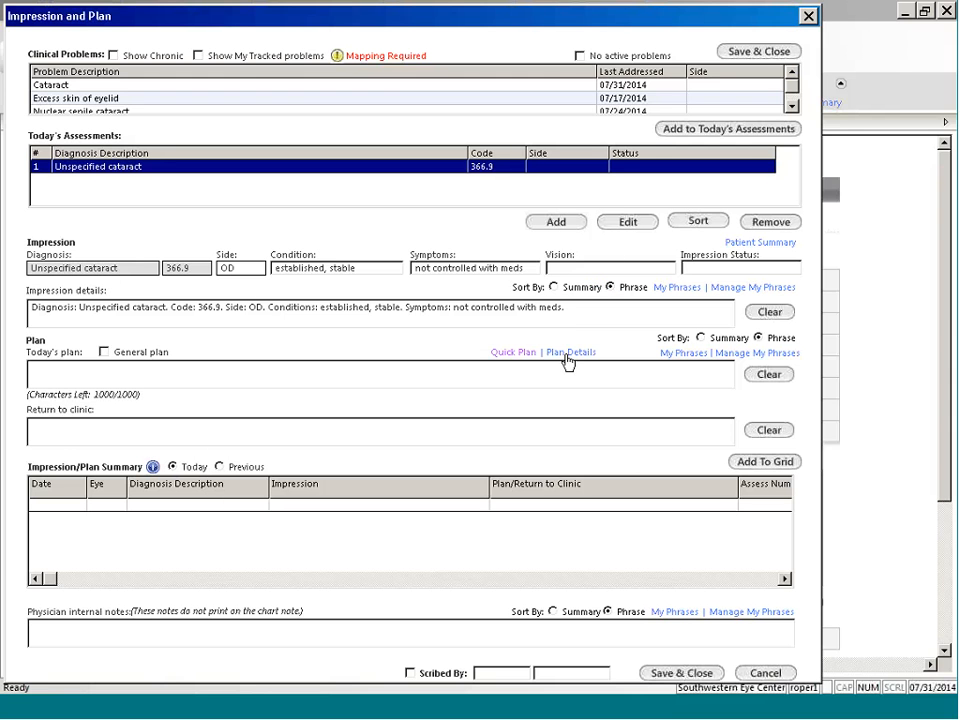
pyautogui.click(567, 356)
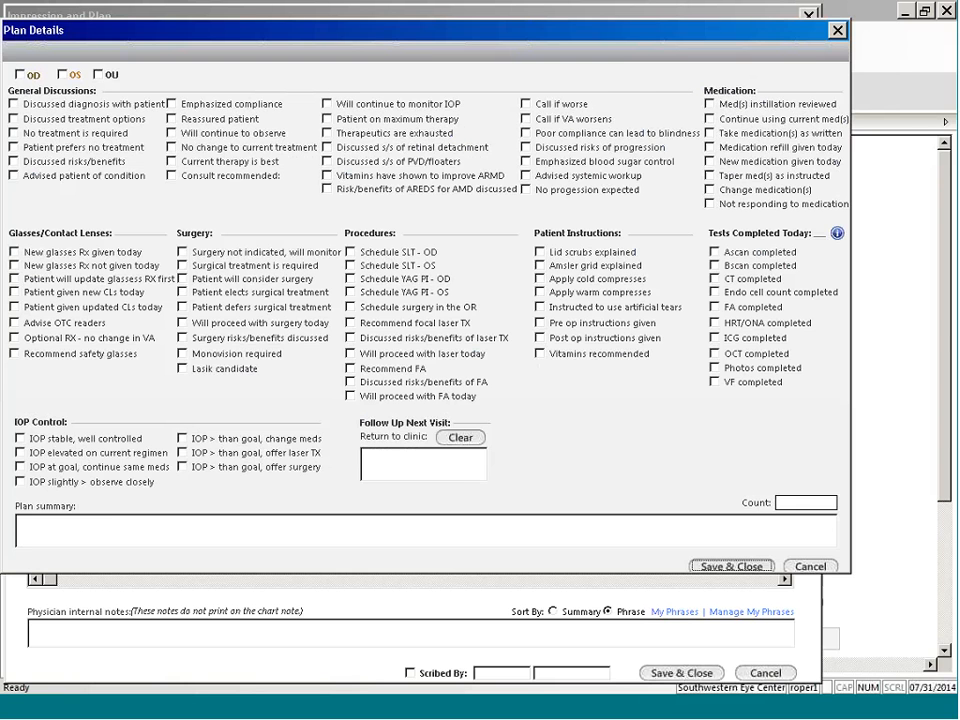
pyautogui.click(732, 567)
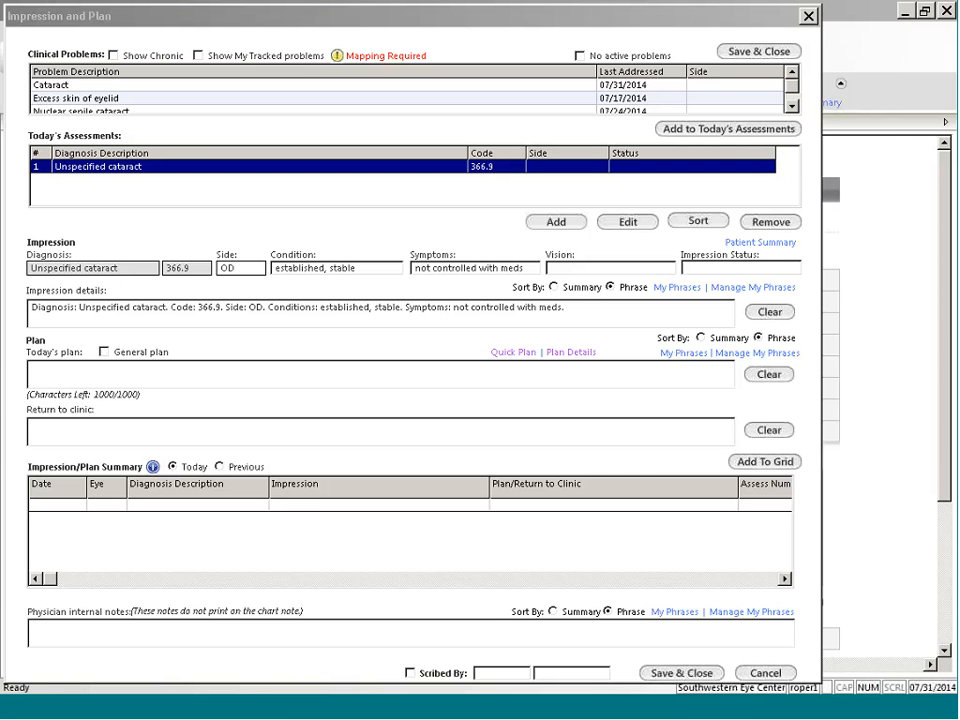
# Step: In Plan Details, select Discussed diagnosis with patient, Discussed treatment options, Will continue to observe and New medication given today
pyautogui.click(571, 352)
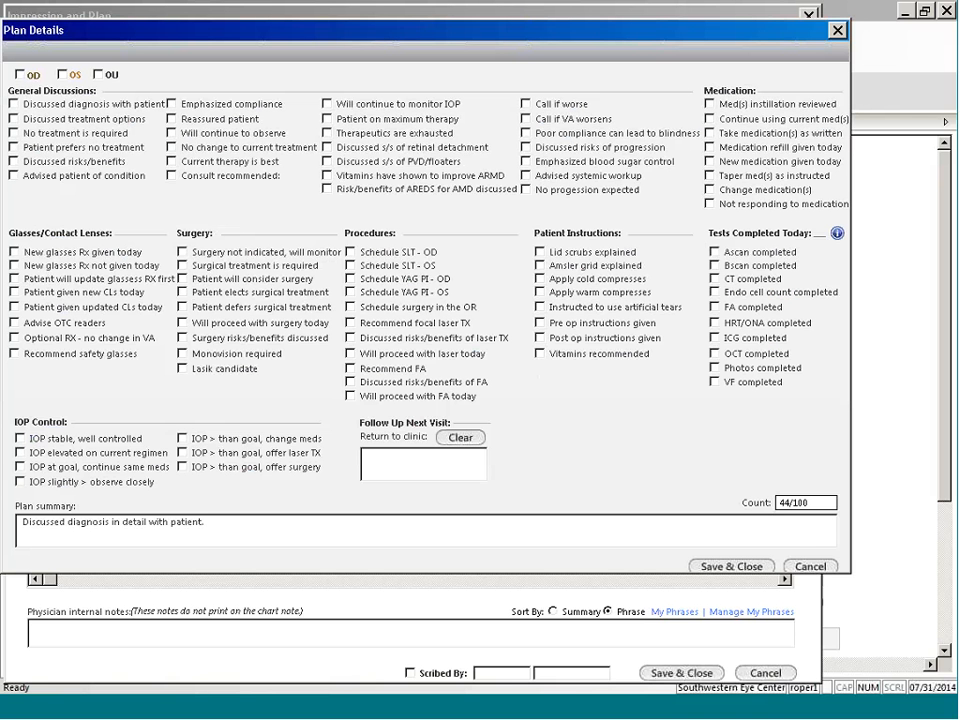
pyautogui.click(77, 106)
pyautogui.click(79, 119)
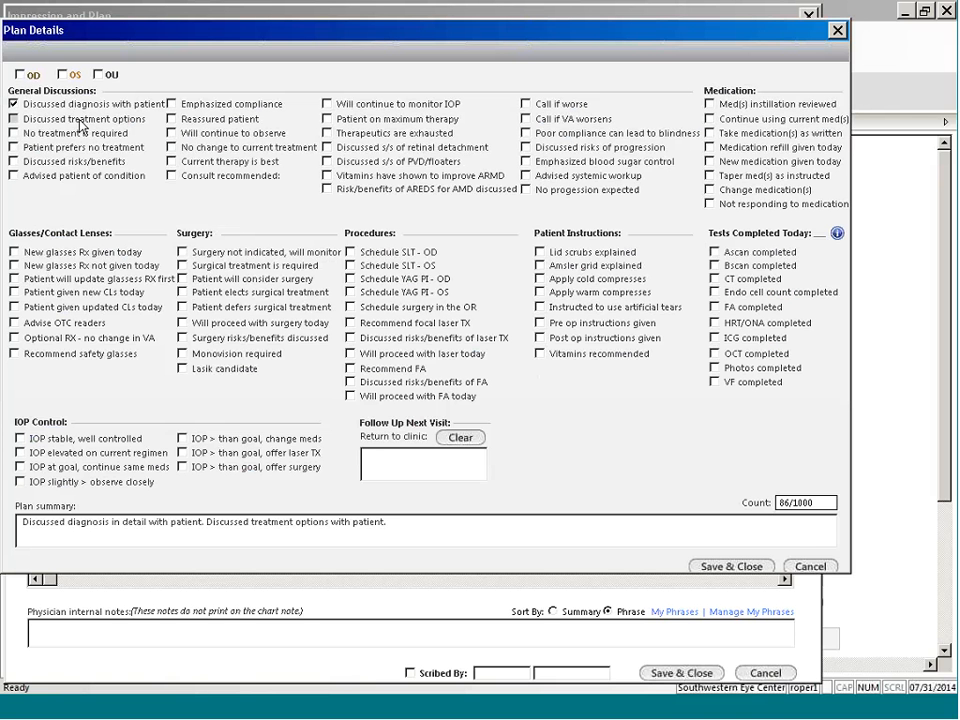
pyautogui.click(214, 137)
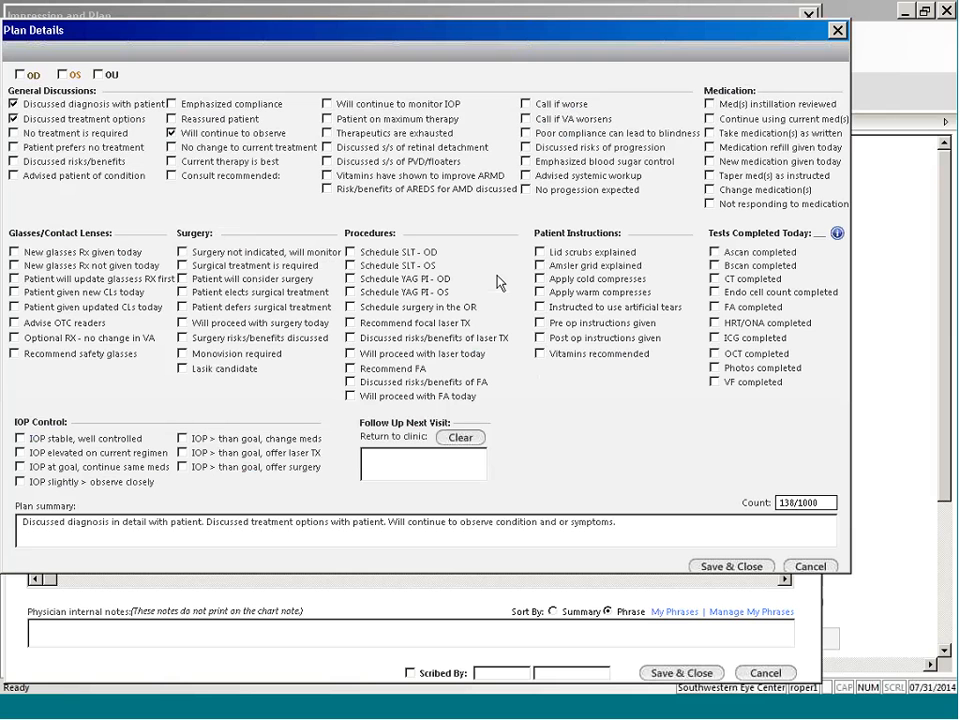
pyautogui.click(748, 160)
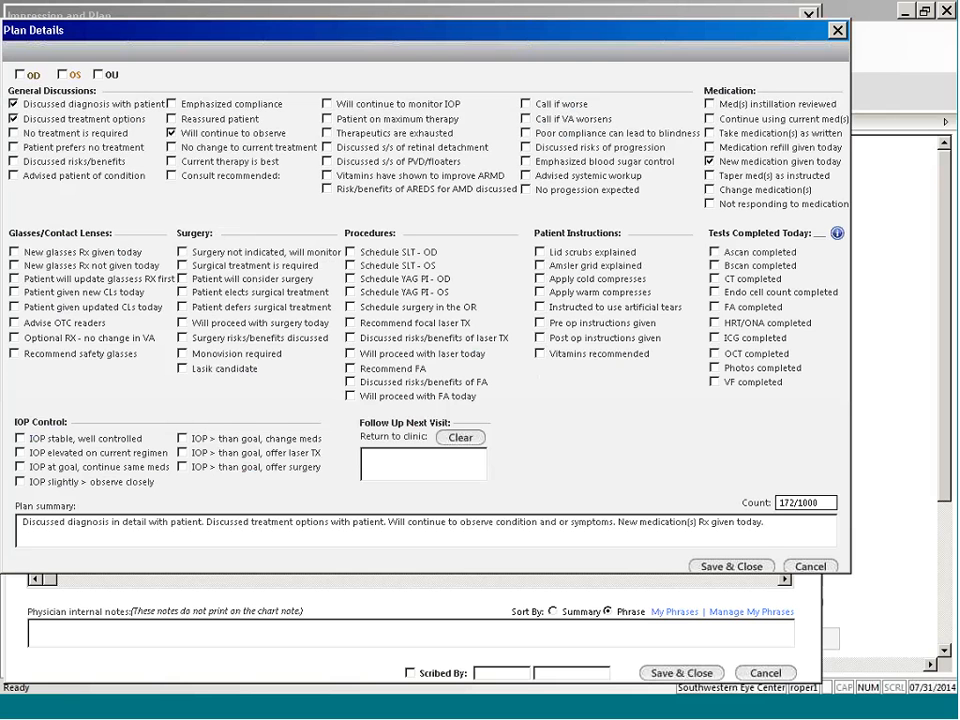
# Step: Append "Schedule surgery." to the end of the plan summary
pyautogui.click(784, 526)
pyautogui.write('Schedule surgery.')
# Step: Set the follow-up to return to clinic in 1 year for a Cataract Consult, and save the plan details
pyautogui.click(393, 466)
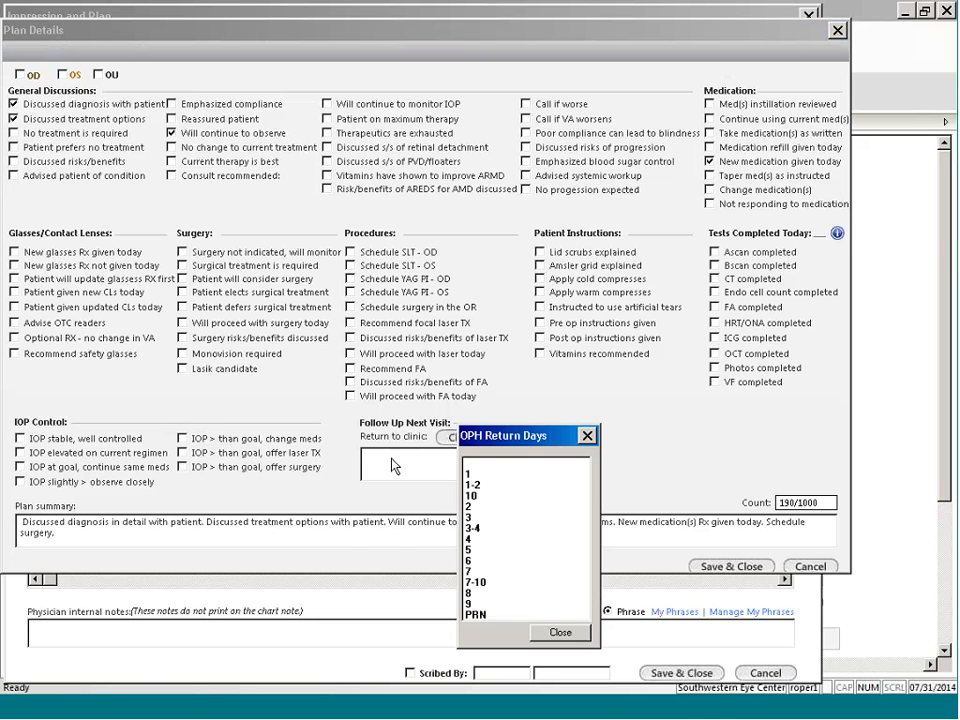
pyautogui.click(468, 474)
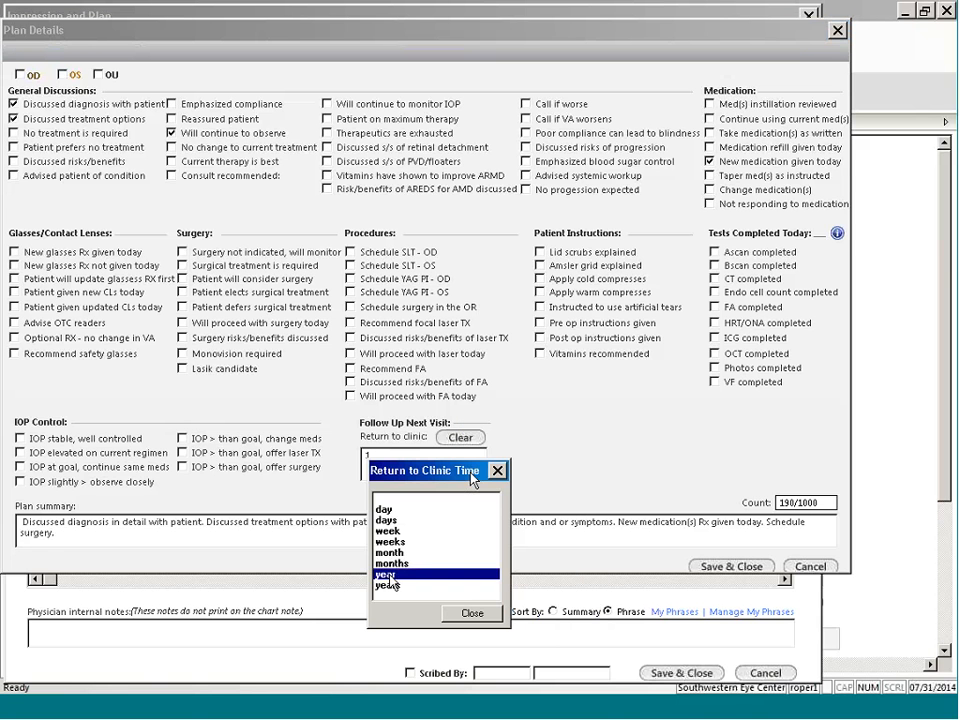
pyautogui.click(389, 576)
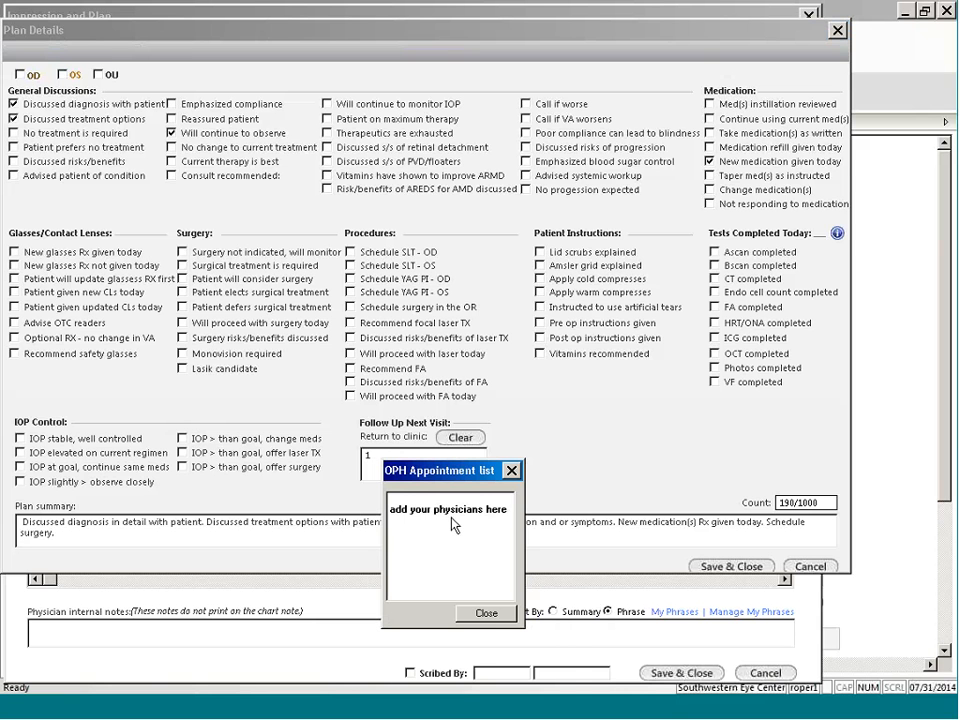
pyautogui.click(452, 510)
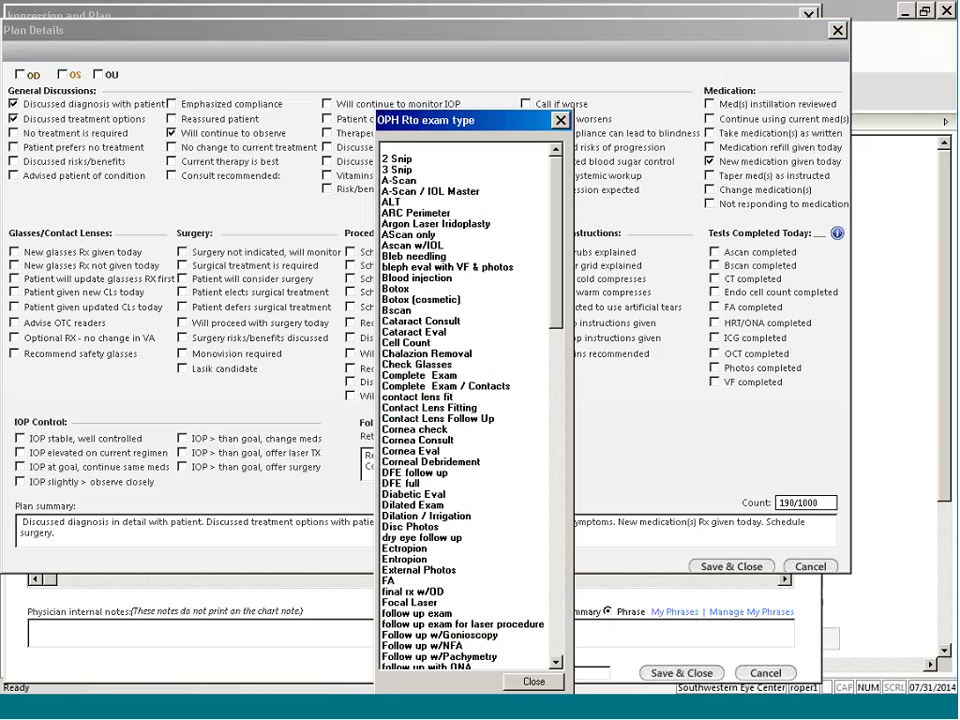
pyautogui.click(561, 120)
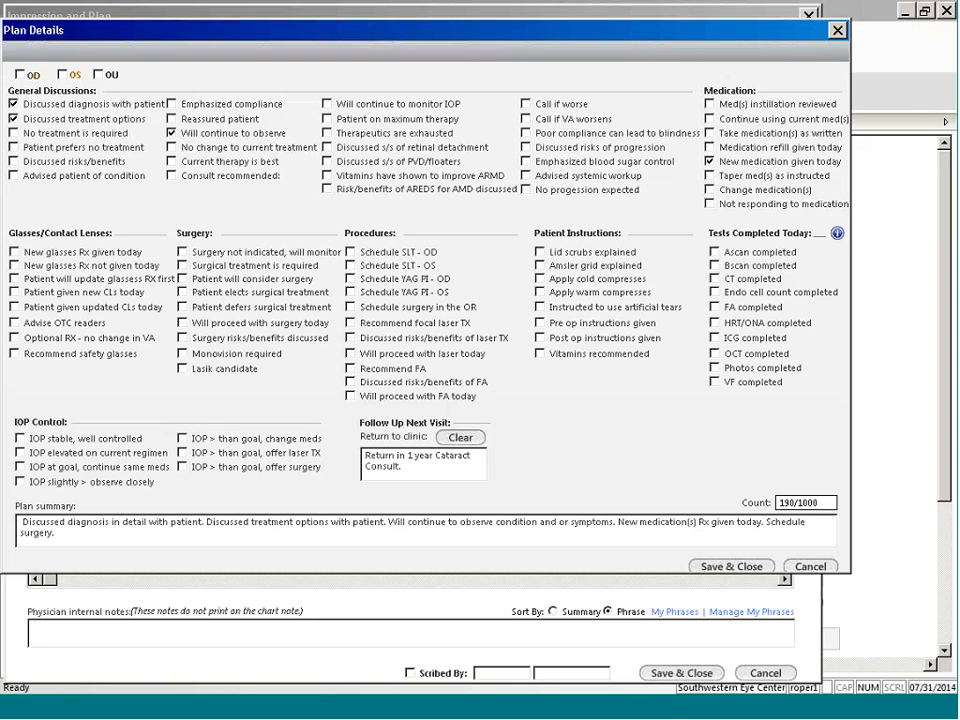
pyautogui.click(729, 568)
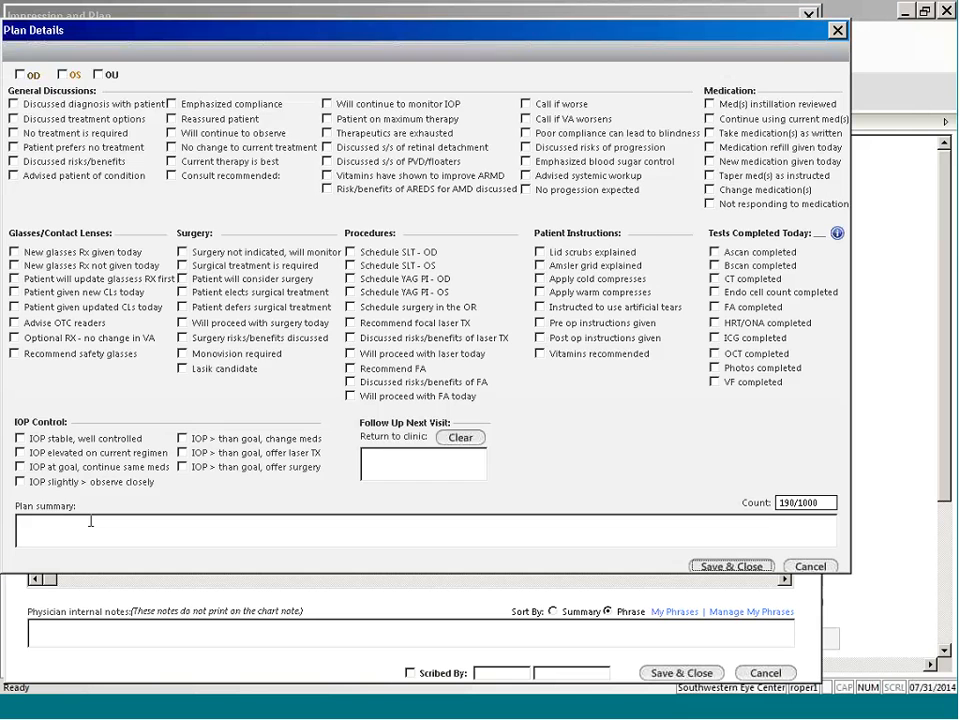
pyautogui.click(745, 563)
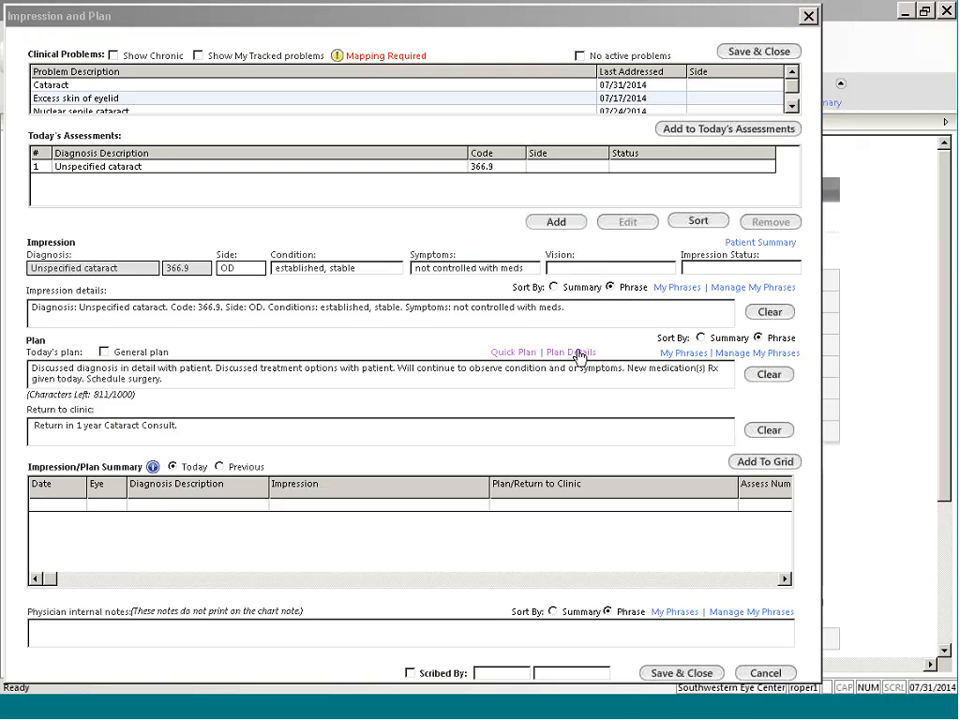
# Step: Check the saved plan phrases without choosing one, and add the OD Unspecified cataract impression and plan to the summary grid
pyautogui.click(677, 353)
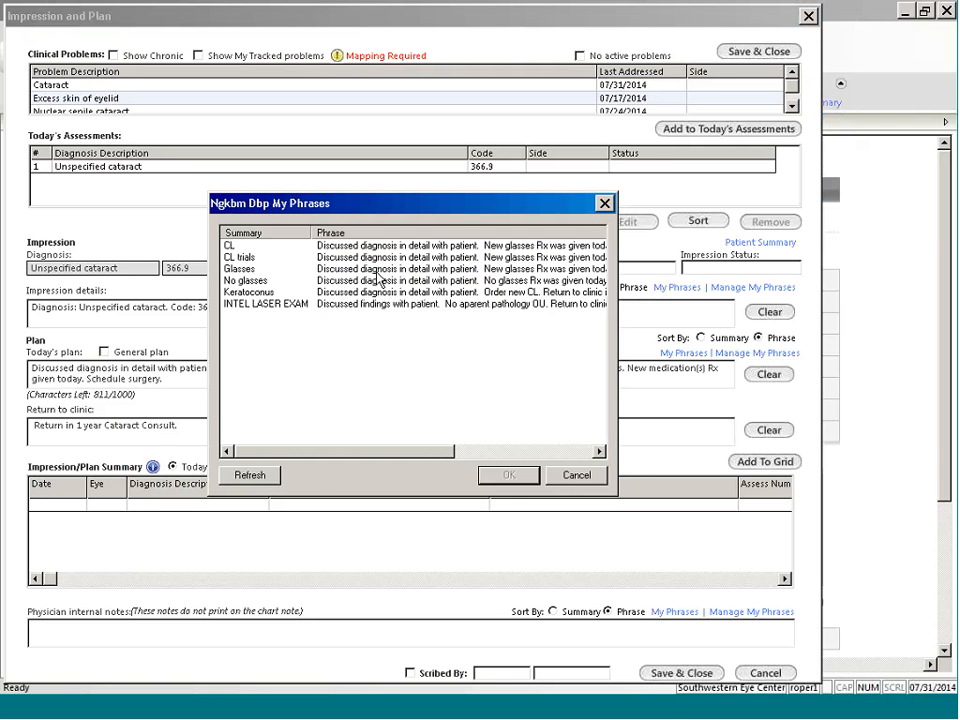
pyautogui.click(601, 478)
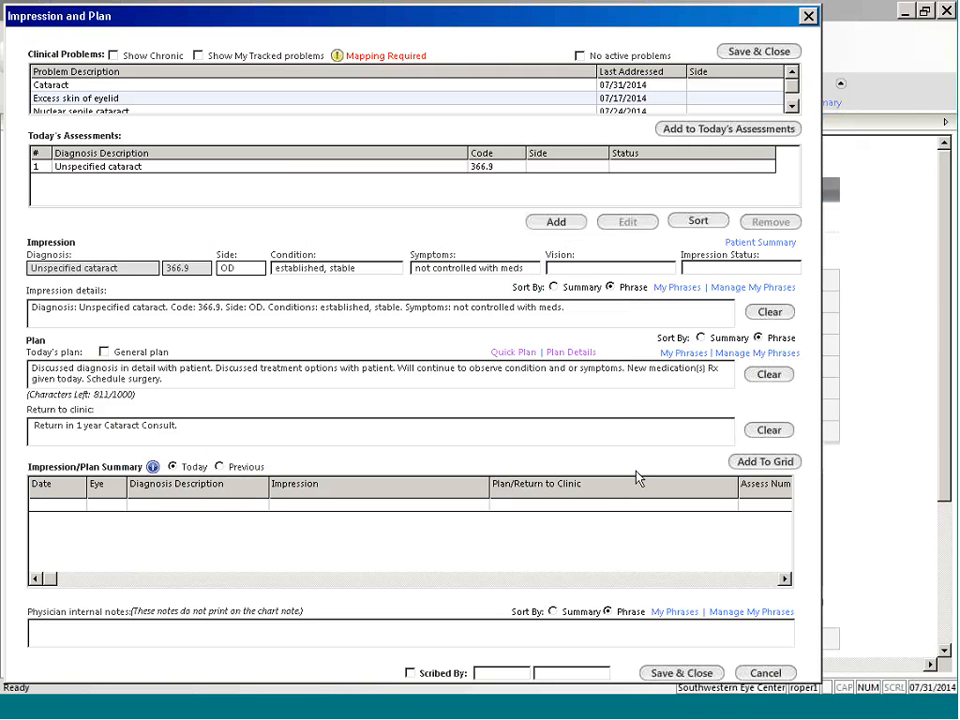
pyautogui.click(910, 691)
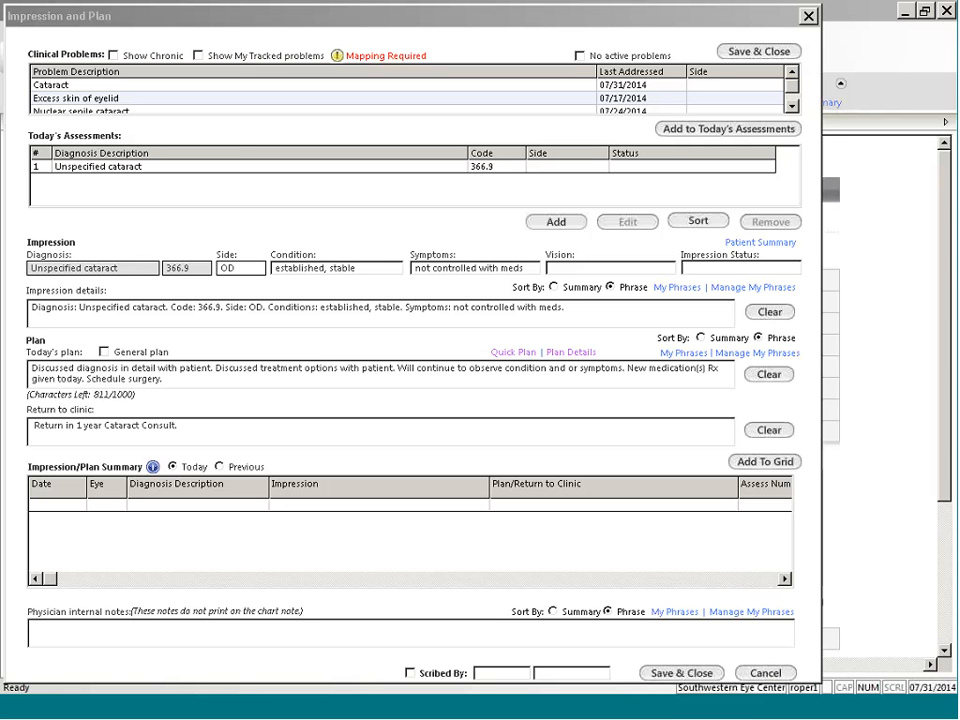
pyautogui.click(771, 466)
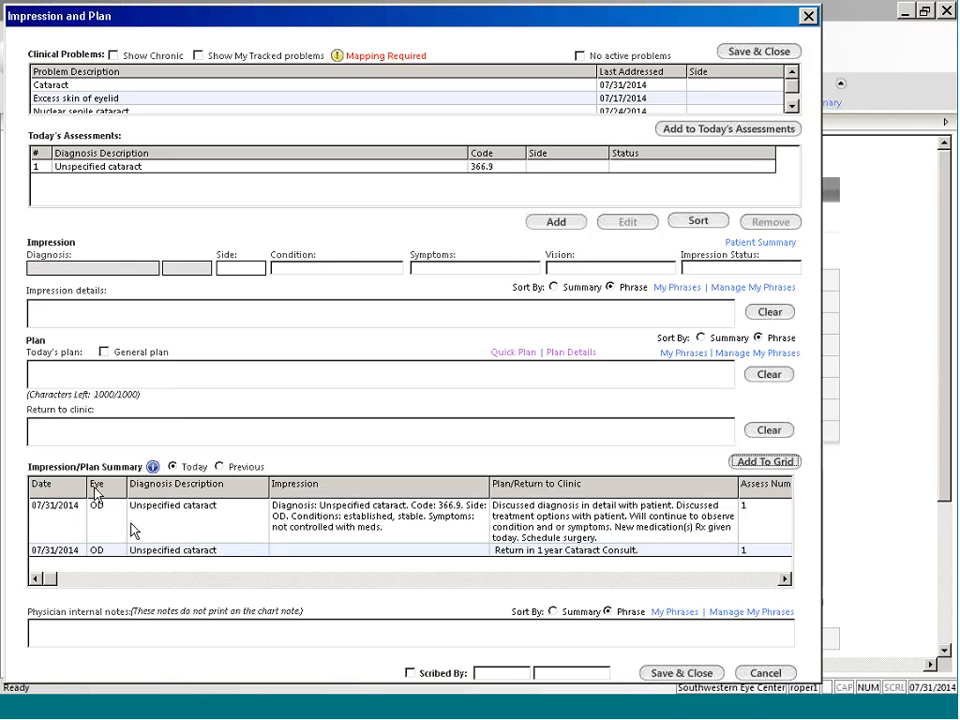
# Step: Reuse the previous 07/24/2014 Senile nuclear sclerosis entry, append "Continue to monitor." to its plan, and add it to today's grid
pyautogui.click(219, 466)
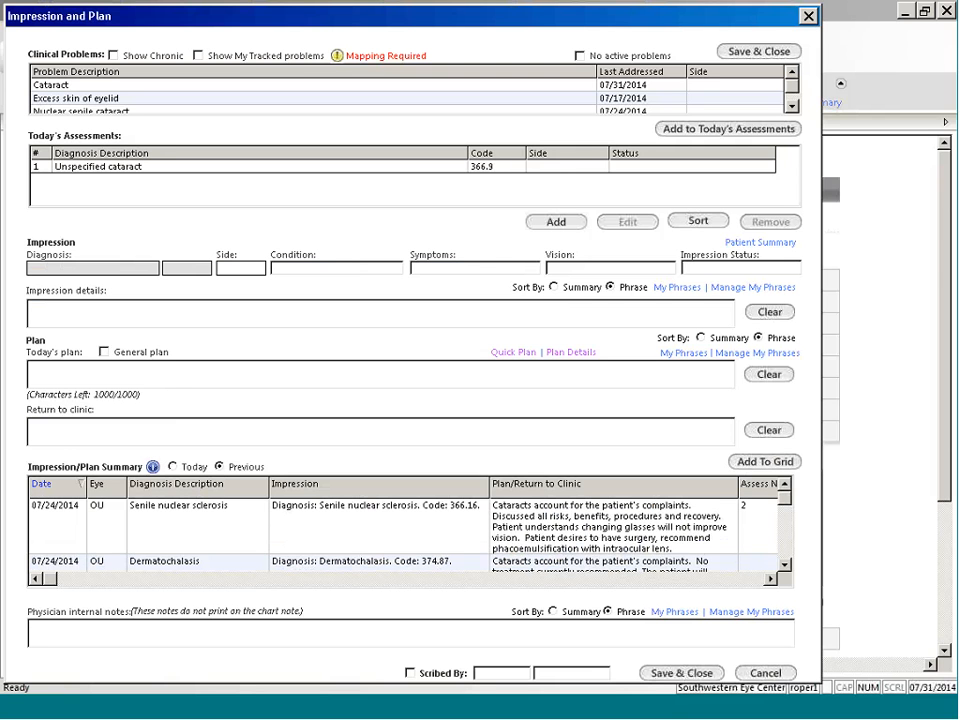
pyautogui.click(220, 524)
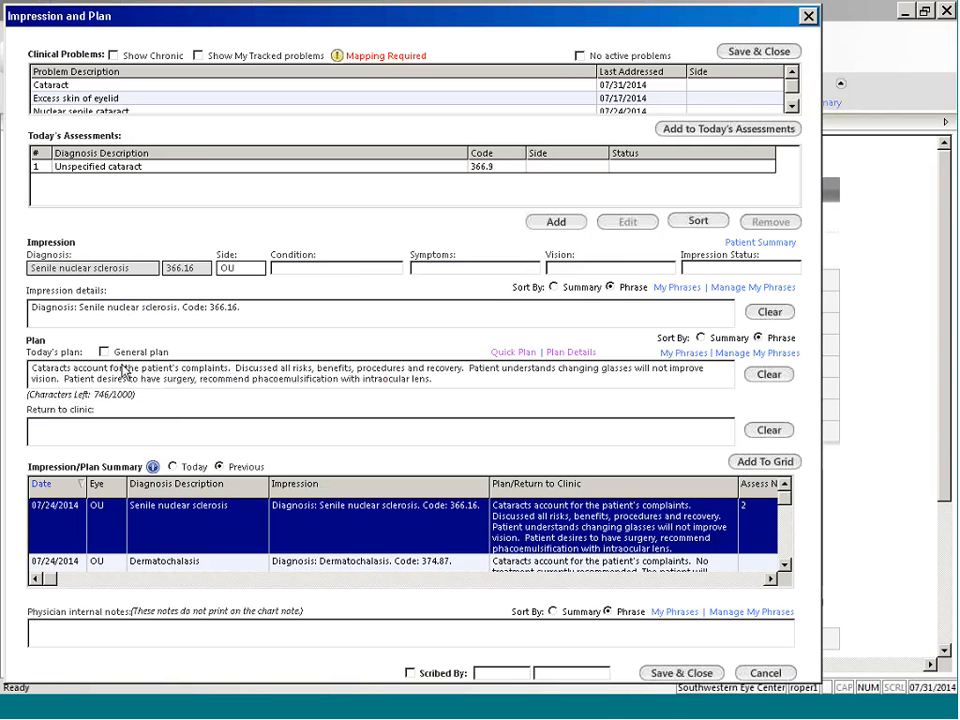
pyautogui.click(456, 378)
pyautogui.write('Continue to monitor.')
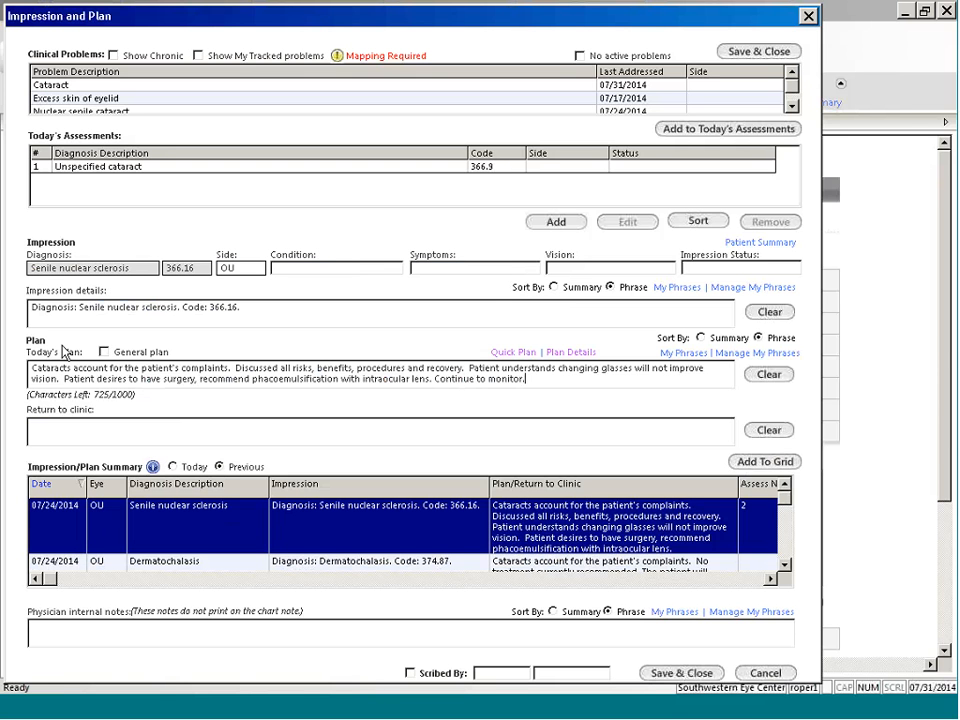
pyautogui.click(765, 463)
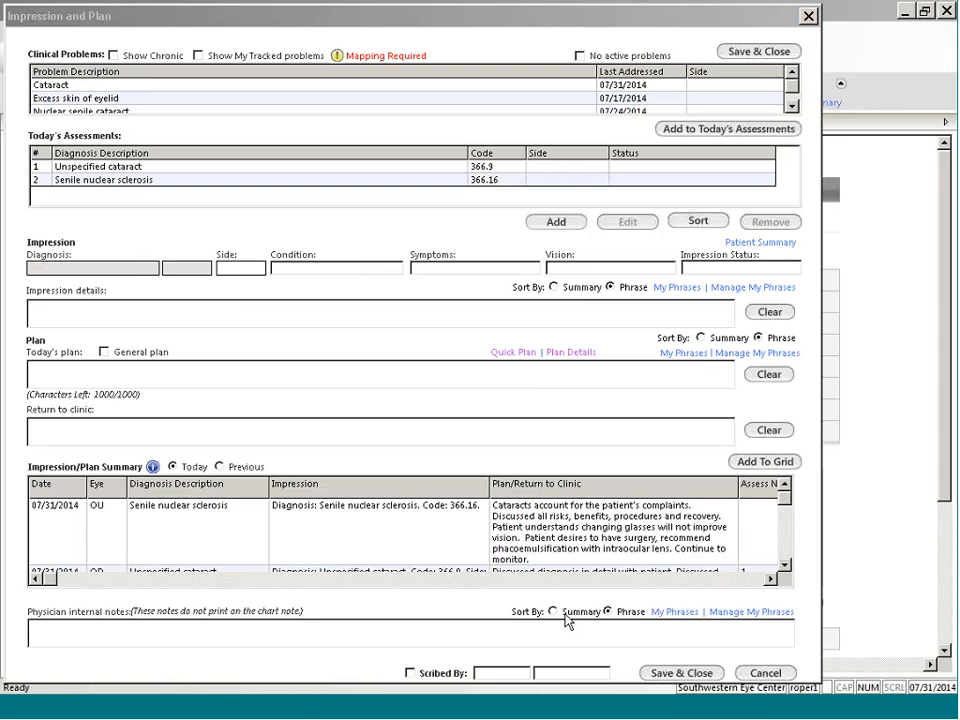
# Step: Insert the saved phrase Keratoconus into the physician internal notes
pyautogui.click(676, 612)
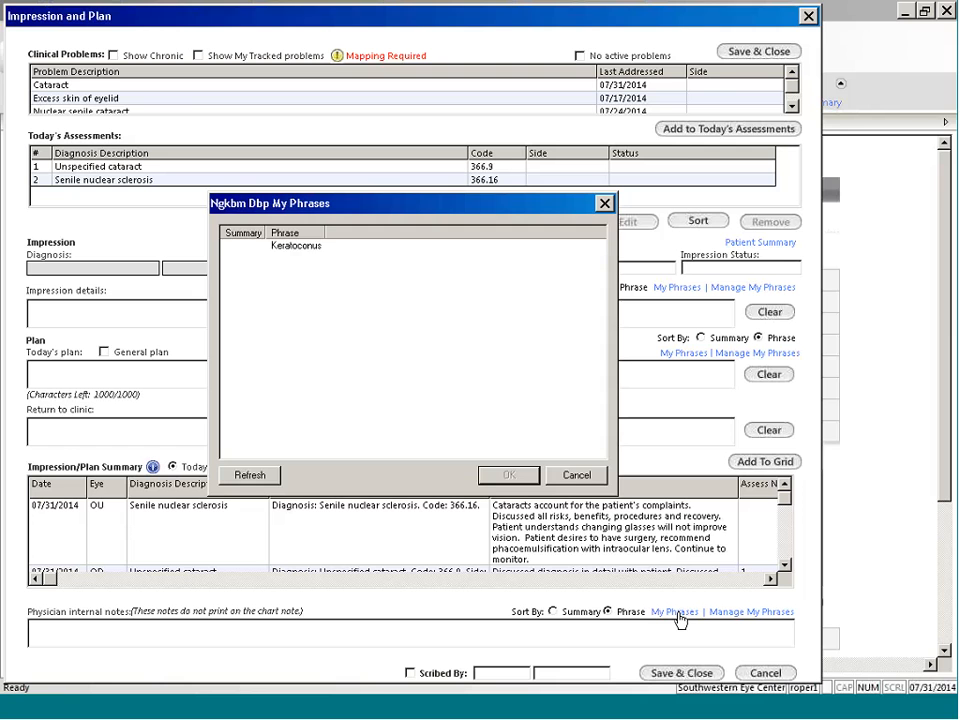
pyautogui.click(296, 248)
pyautogui.click(500, 476)
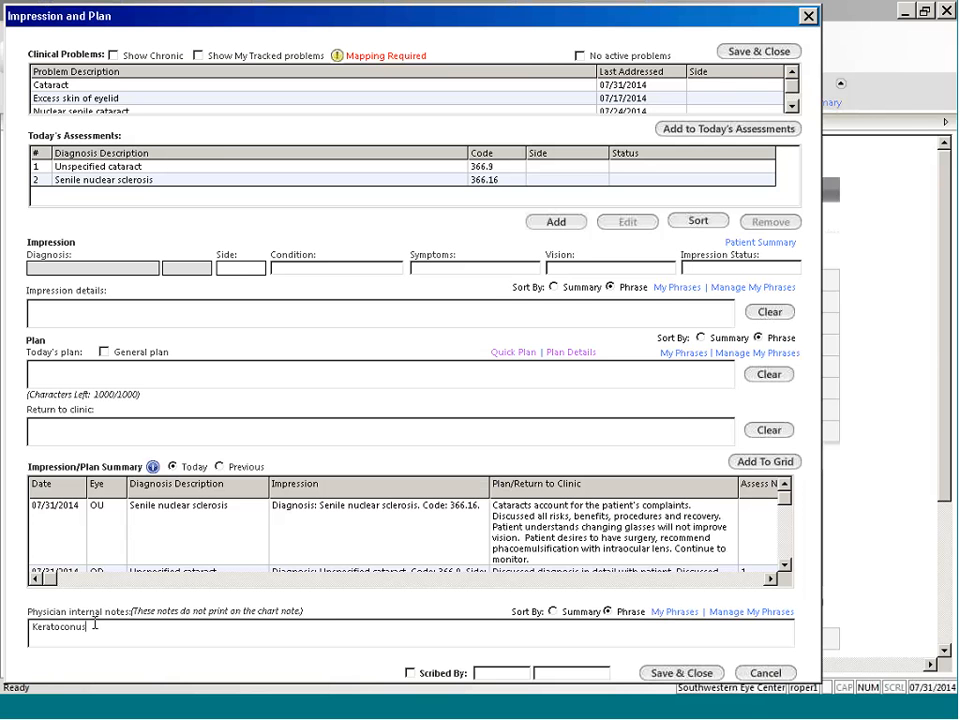
pyautogui.click(907, 691)
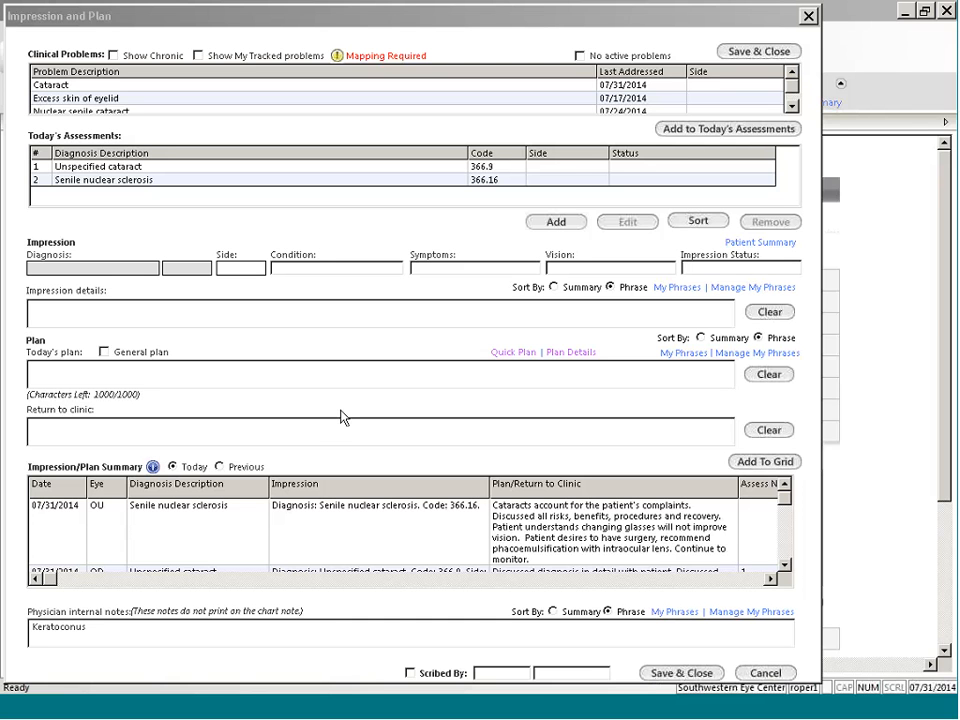
# Step: Save and close the impression and plan, and show the Provider template with only the Assessment/Plan section expanded
pyautogui.click(683, 676)
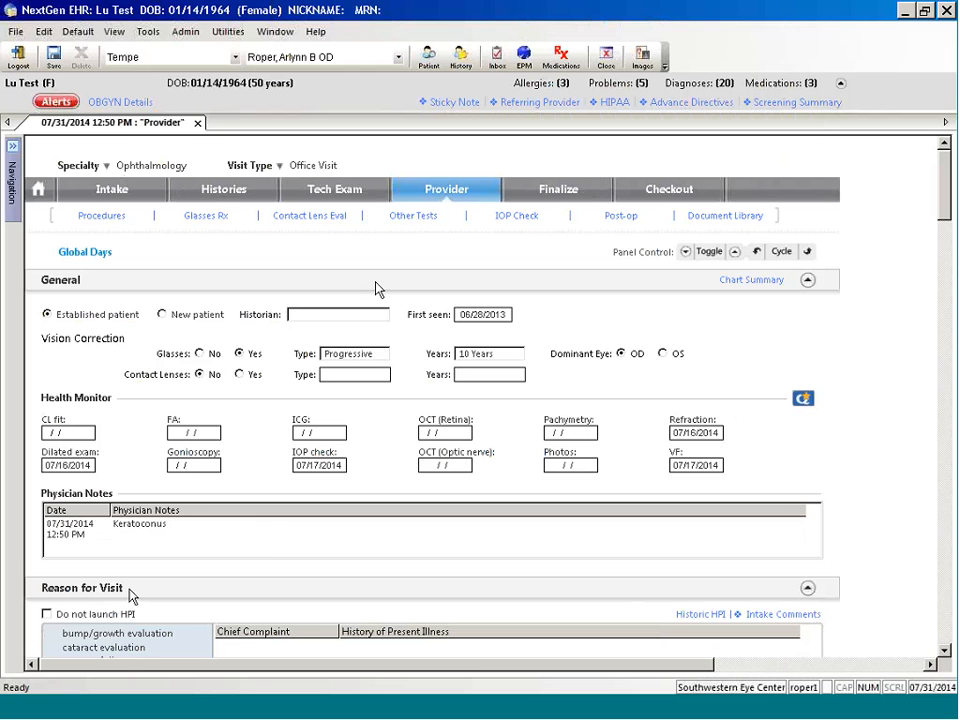
pyautogui.click(688, 252)
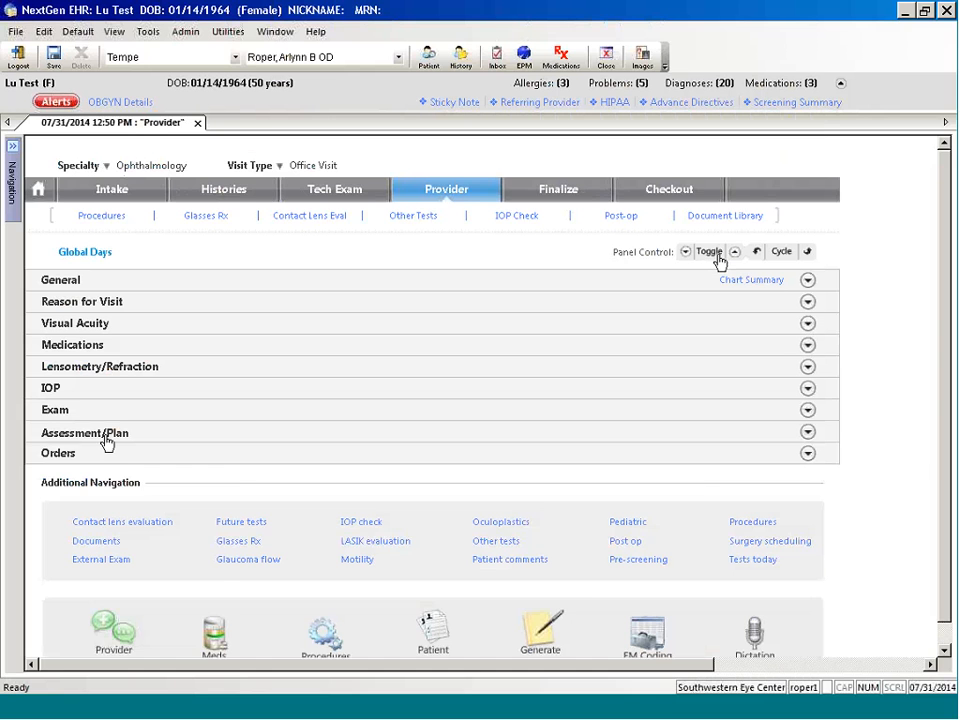
pyautogui.click(107, 443)
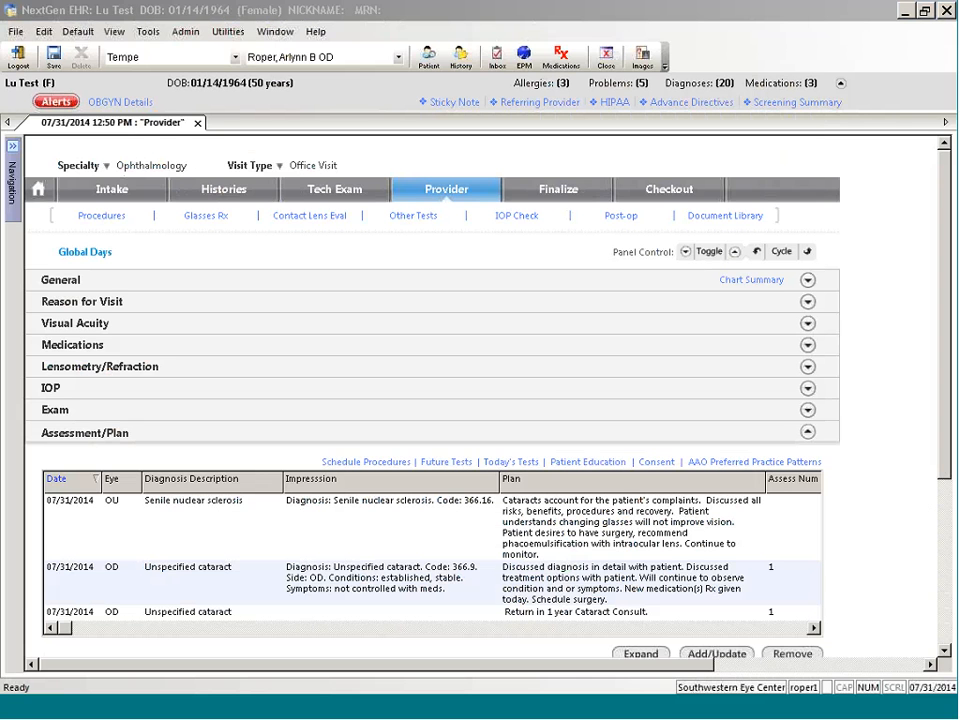
# Step: Map the unmapped chronic condition cataract-nuclear sclerosis (366.16) to the existing clinical problem Cataract, and close the mapping
pyautogui.click(718, 654)
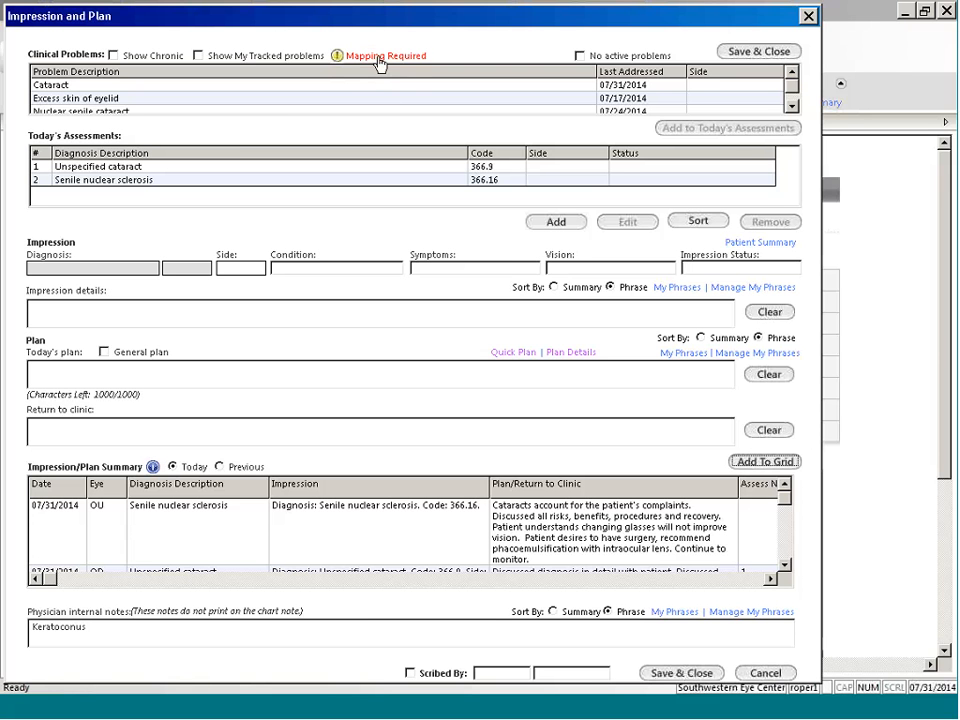
pyautogui.click(380, 59)
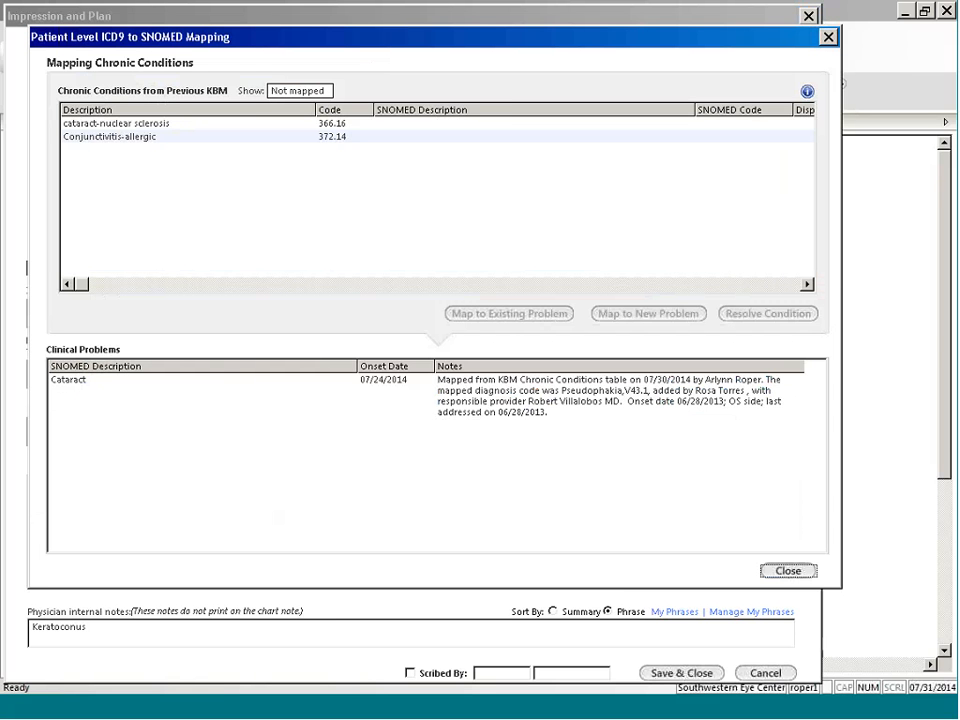
pyautogui.click(117, 123)
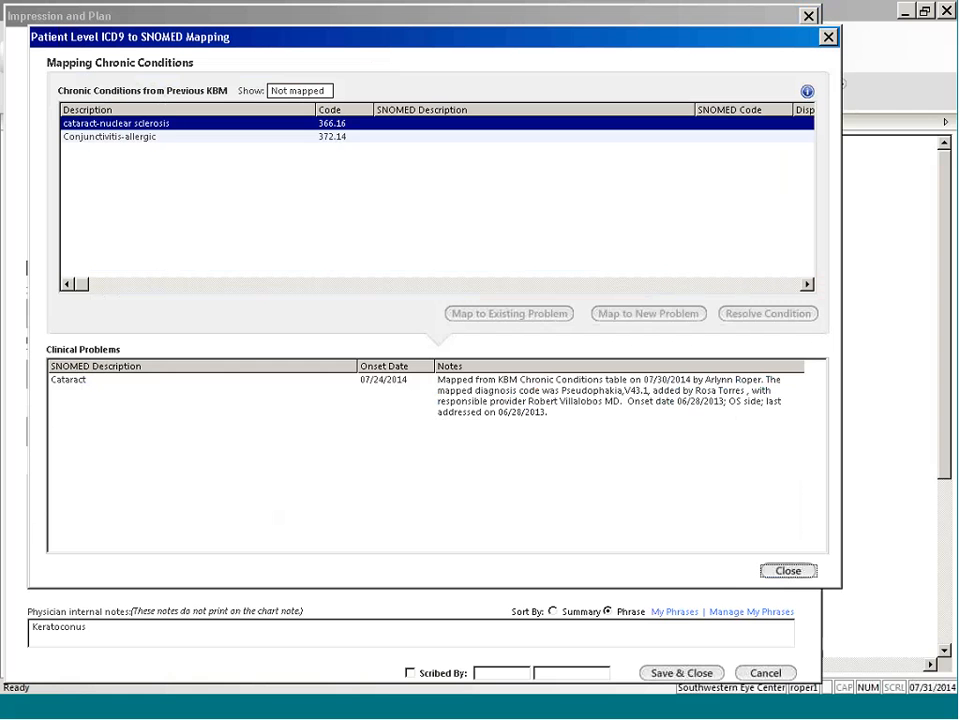
pyautogui.click(84, 389)
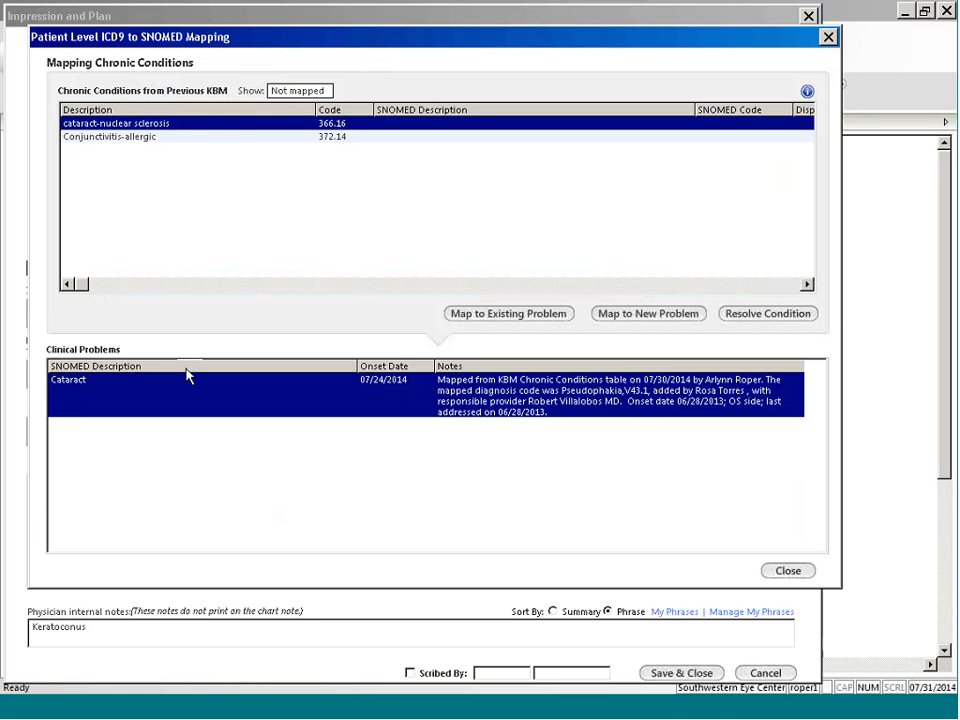
pyautogui.click(493, 313)
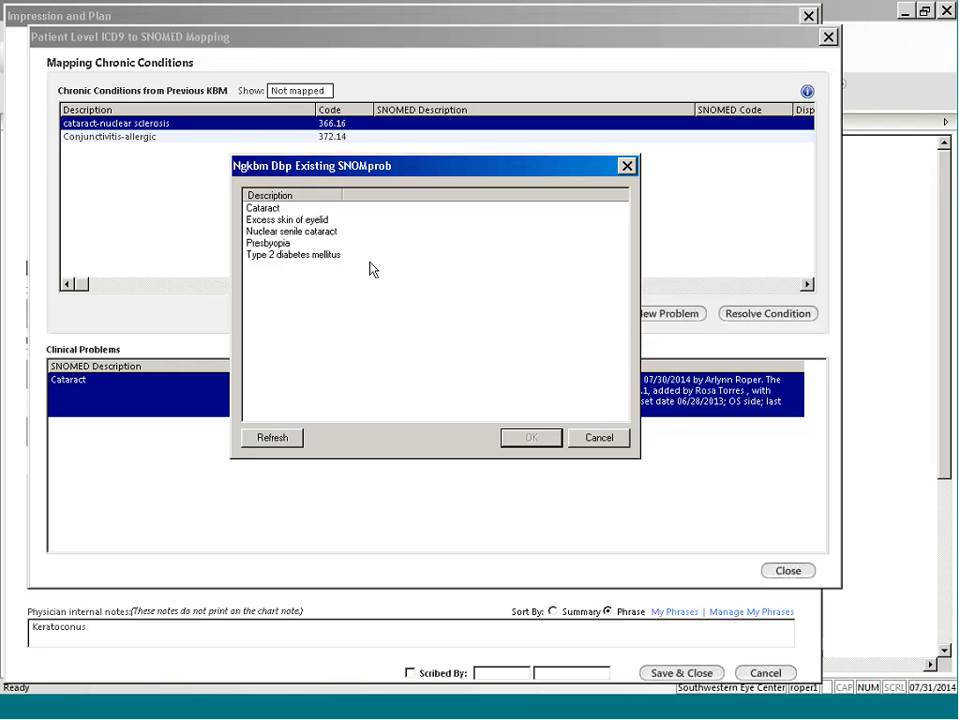
pyautogui.click(266, 209)
pyautogui.click(550, 436)
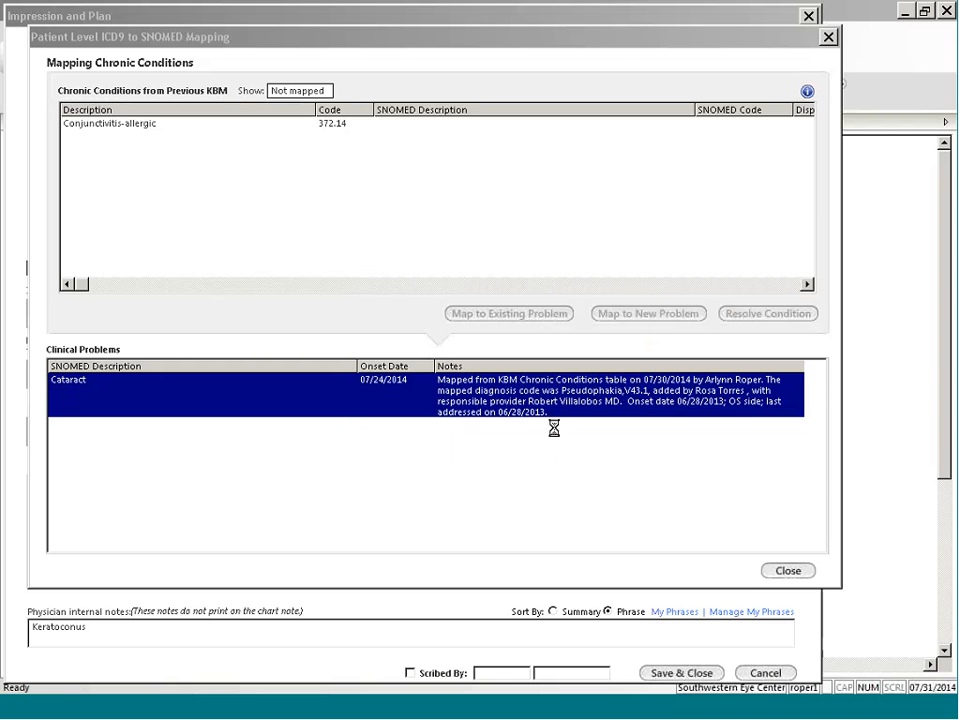
pyautogui.click(788, 571)
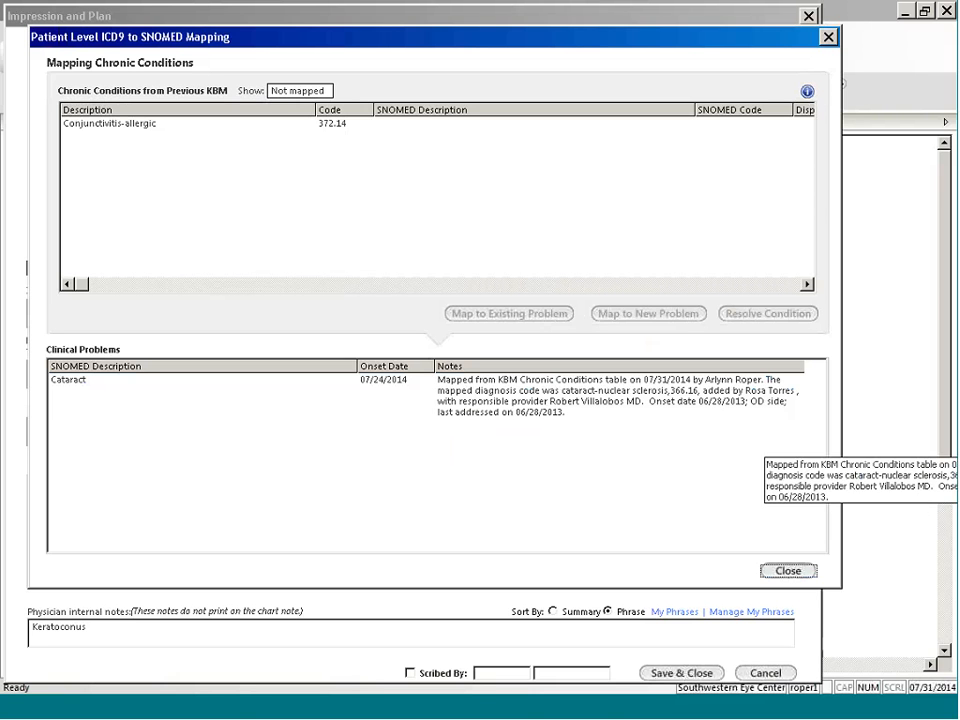
pyautogui.click(914, 502)
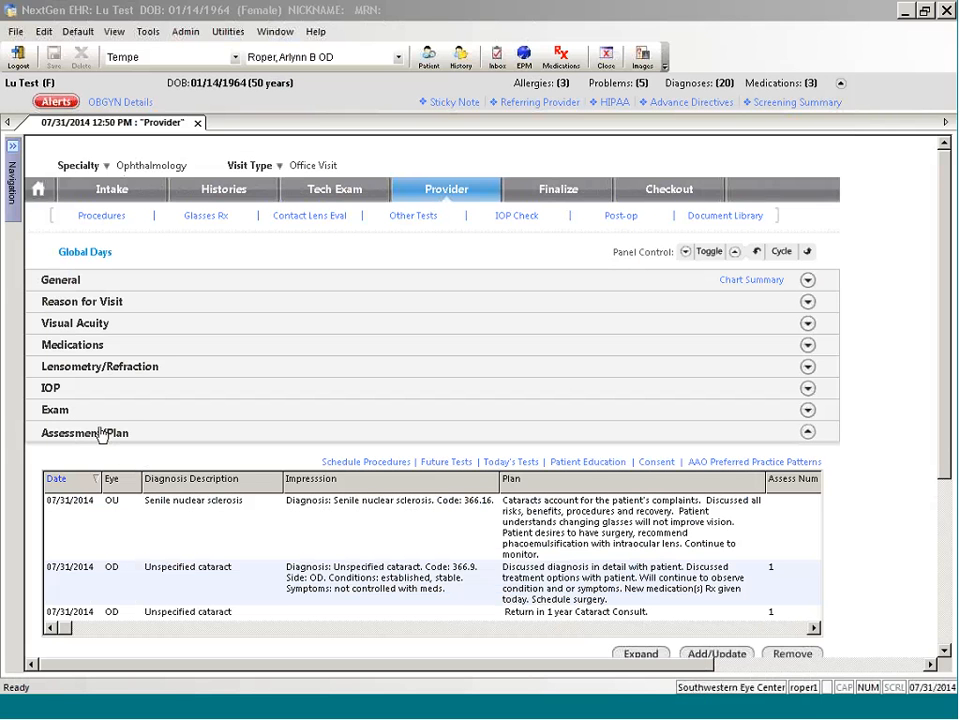
# Step: Open the common assessments for adding a diagnosis and view the additional Diabetes diagnoses without choosing one
pyautogui.click(705, 655)
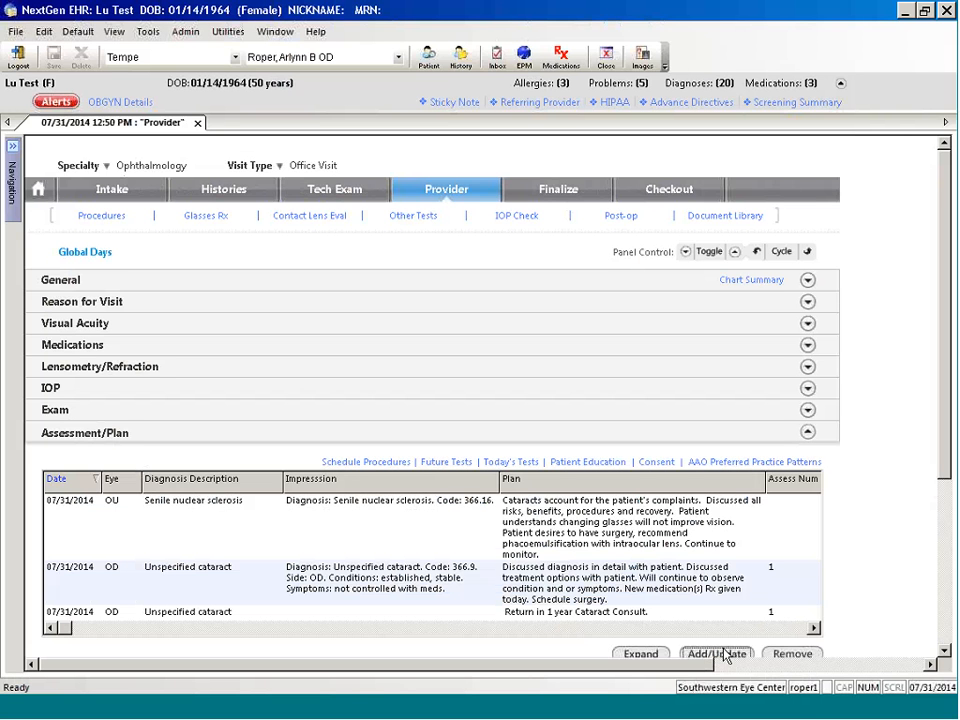
pyautogui.click(727, 655)
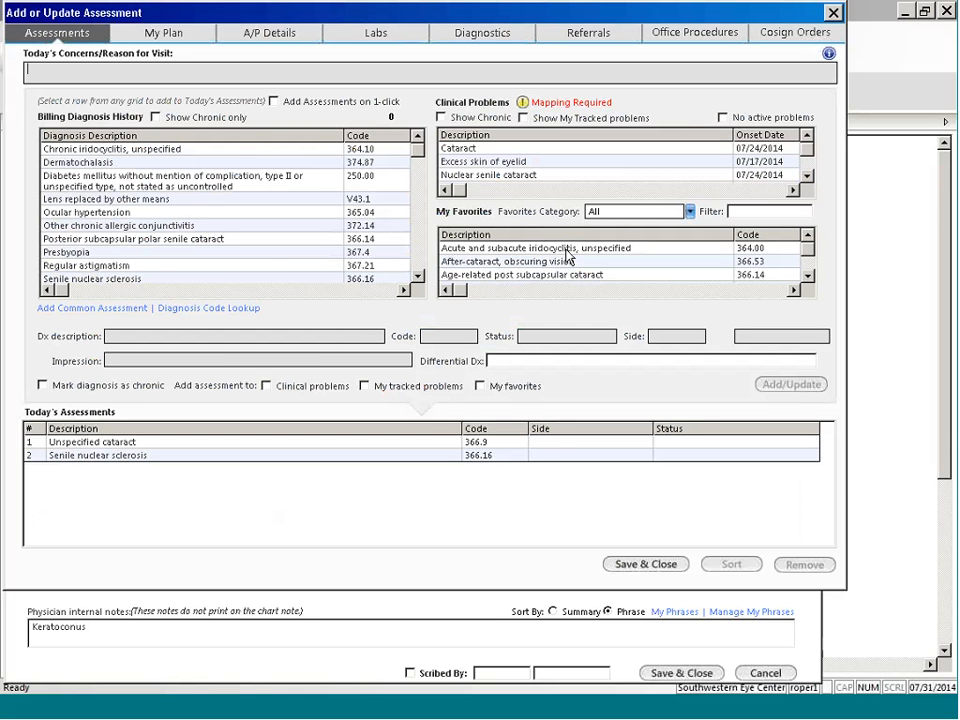
pyautogui.click(91, 310)
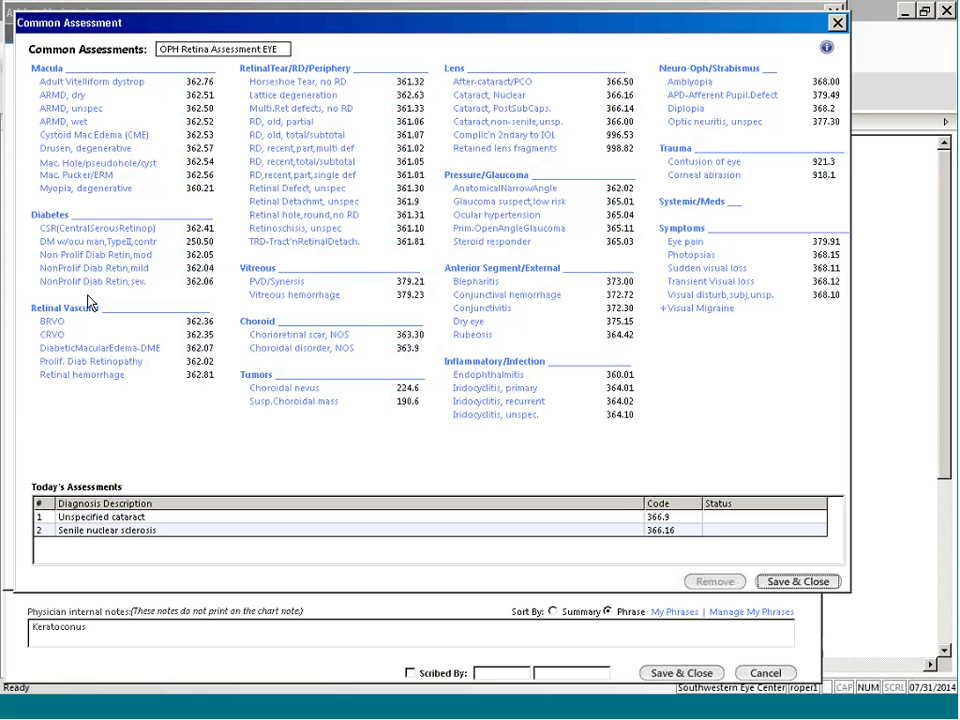
pyautogui.click(44, 217)
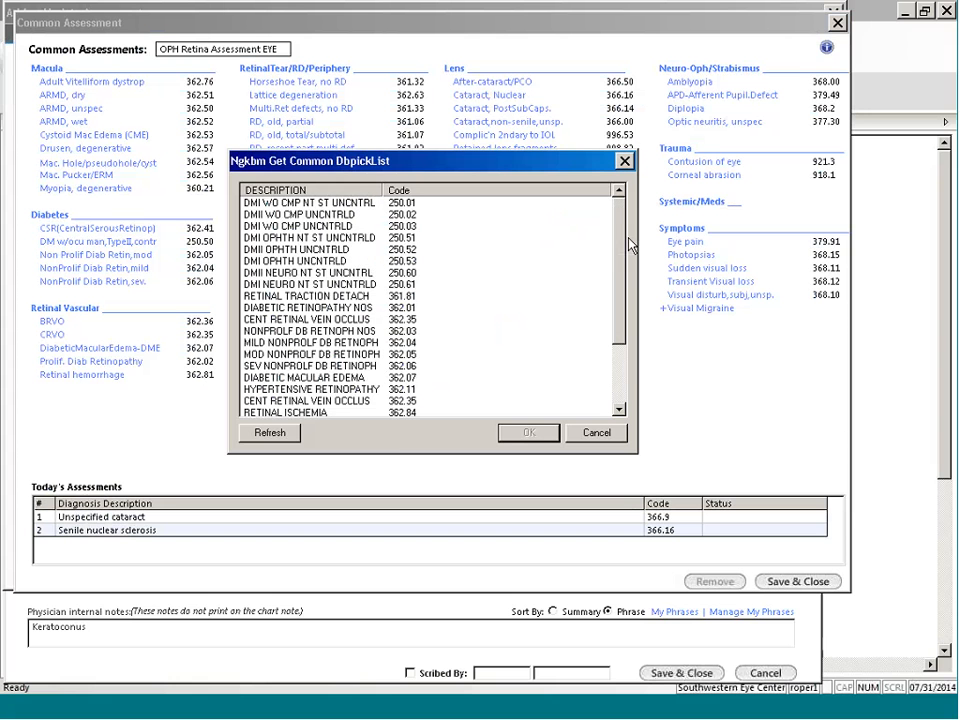
pyautogui.click(600, 432)
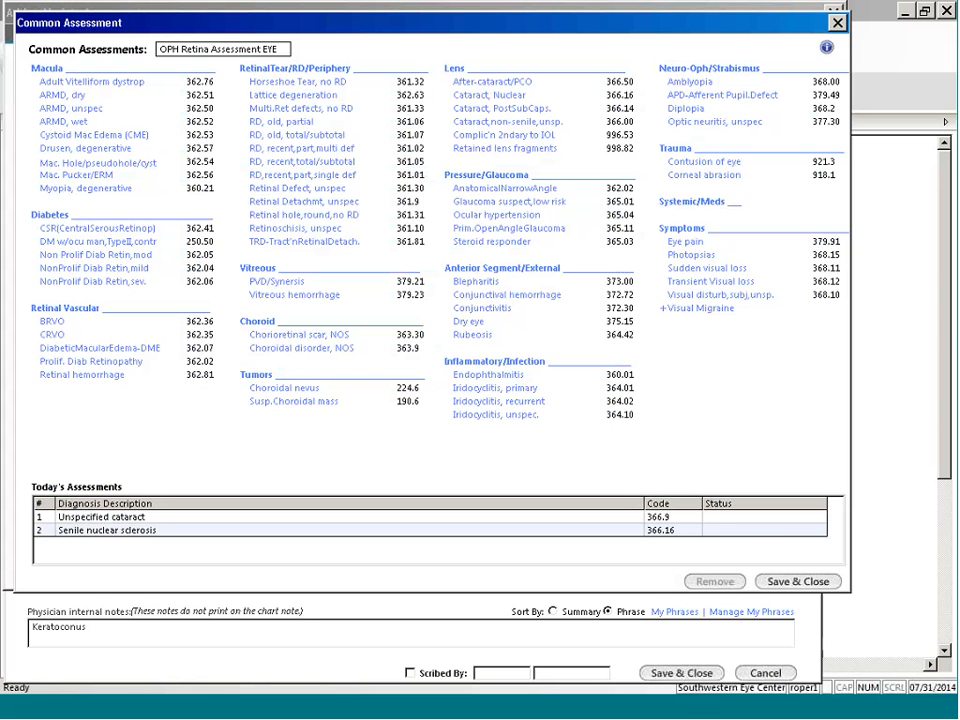
# Step: Add DM w/ocu man, Type II (250.50) from the common assessments to today's assessments, and remove it again
pyautogui.click(208, 246)
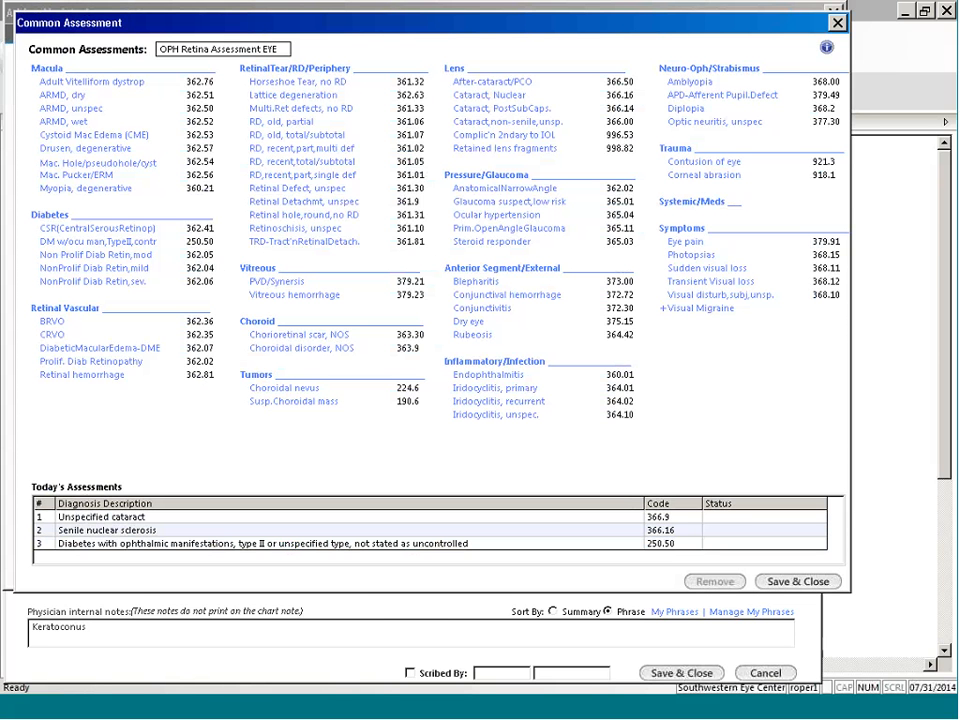
pyautogui.click(104, 547)
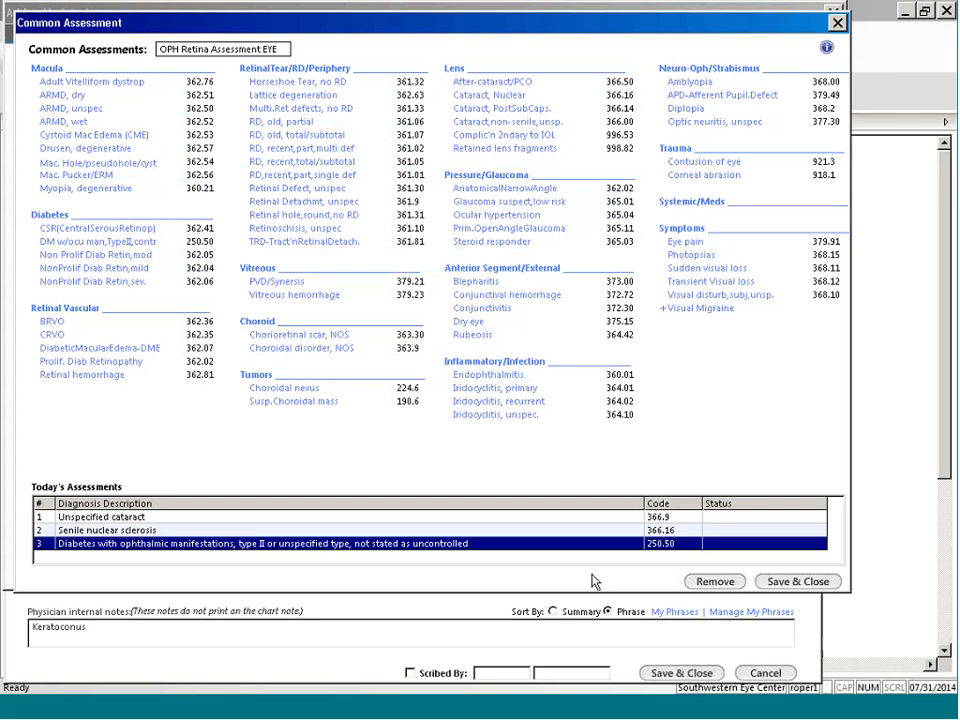
pyautogui.click(725, 585)
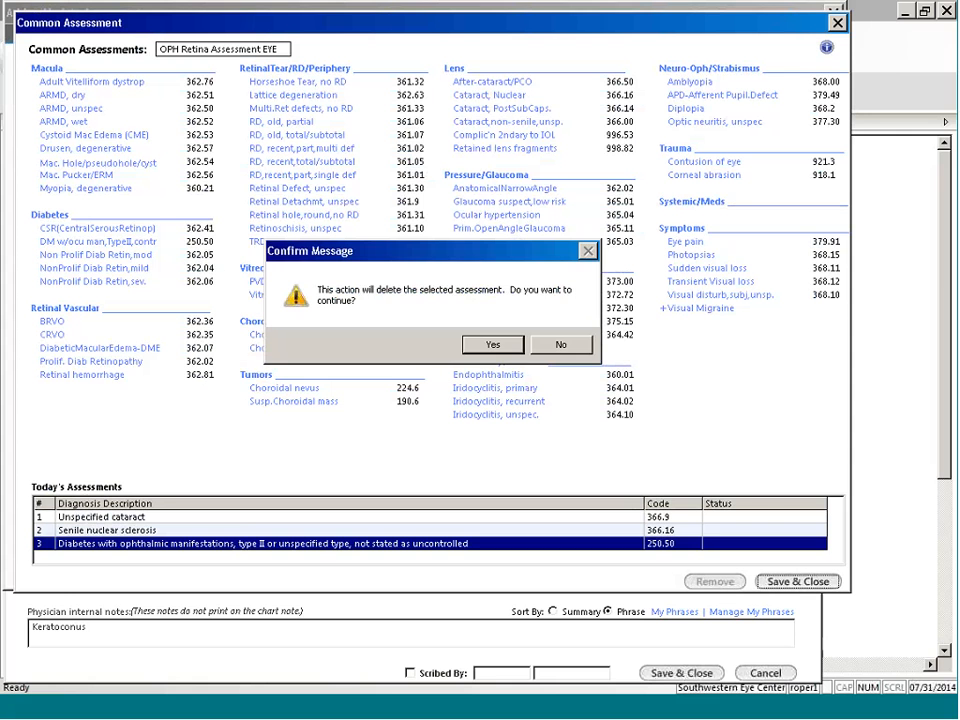
pyautogui.click(492, 345)
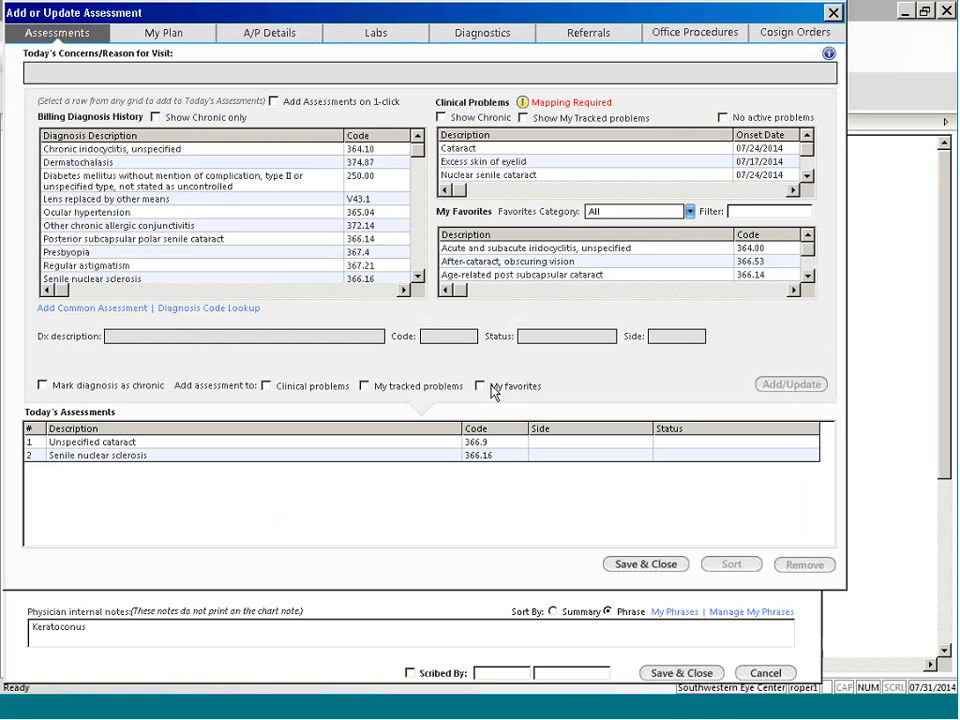
# Step: Search the diagnosis code lookup for the code 250.0, and for the term "diabetes"
pyautogui.click(194, 310)
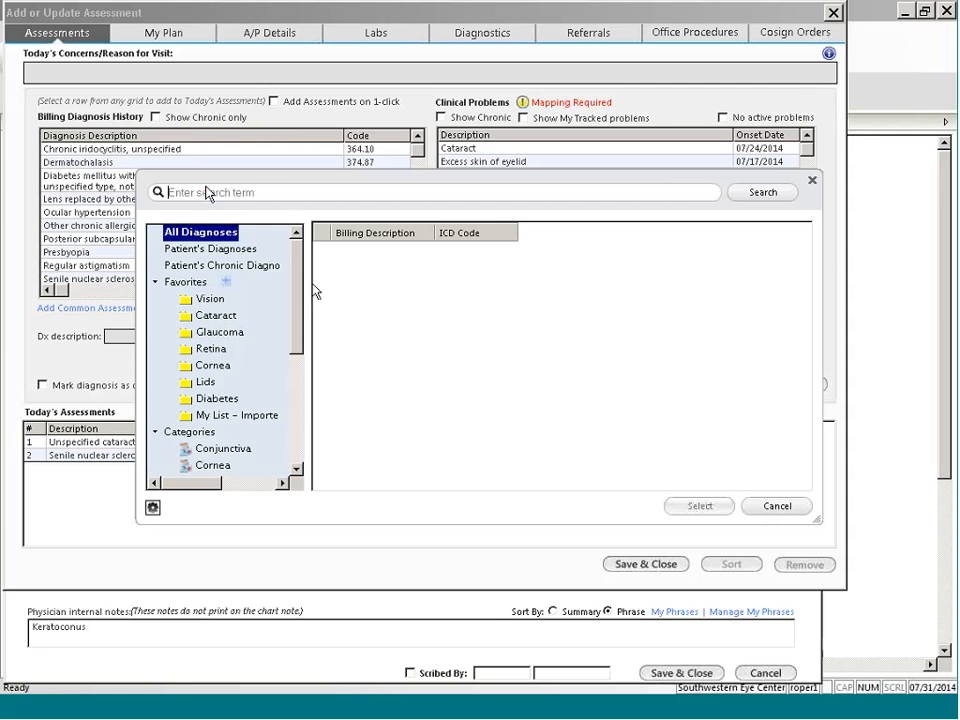
pyautogui.write('250.0')
pyautogui.press('Return')
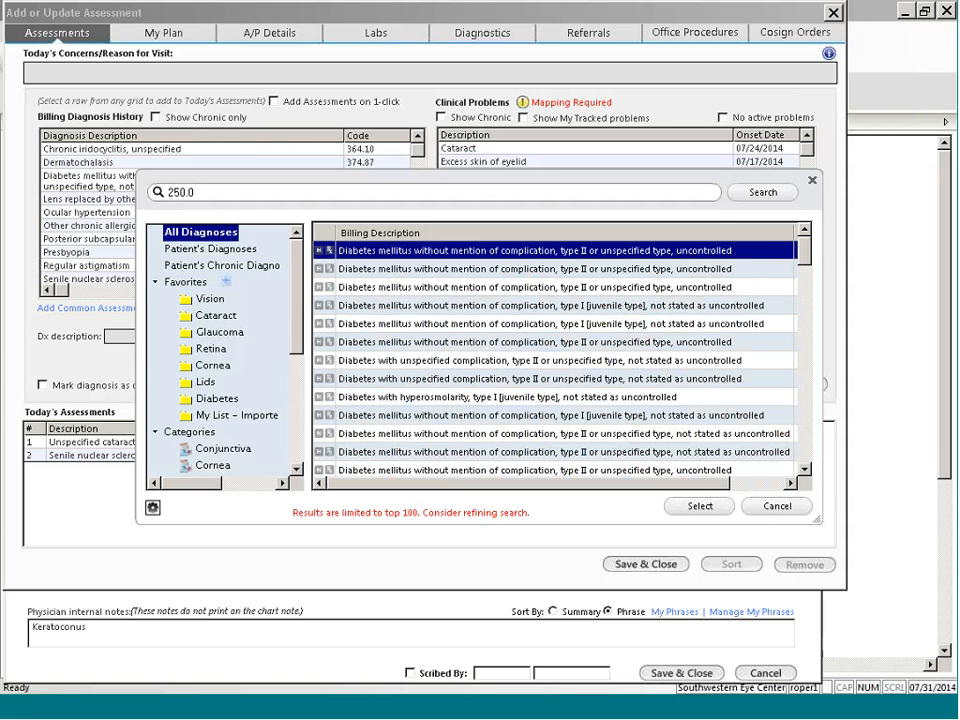
pyautogui.doubleClick(200, 193)
pyautogui.write('d')
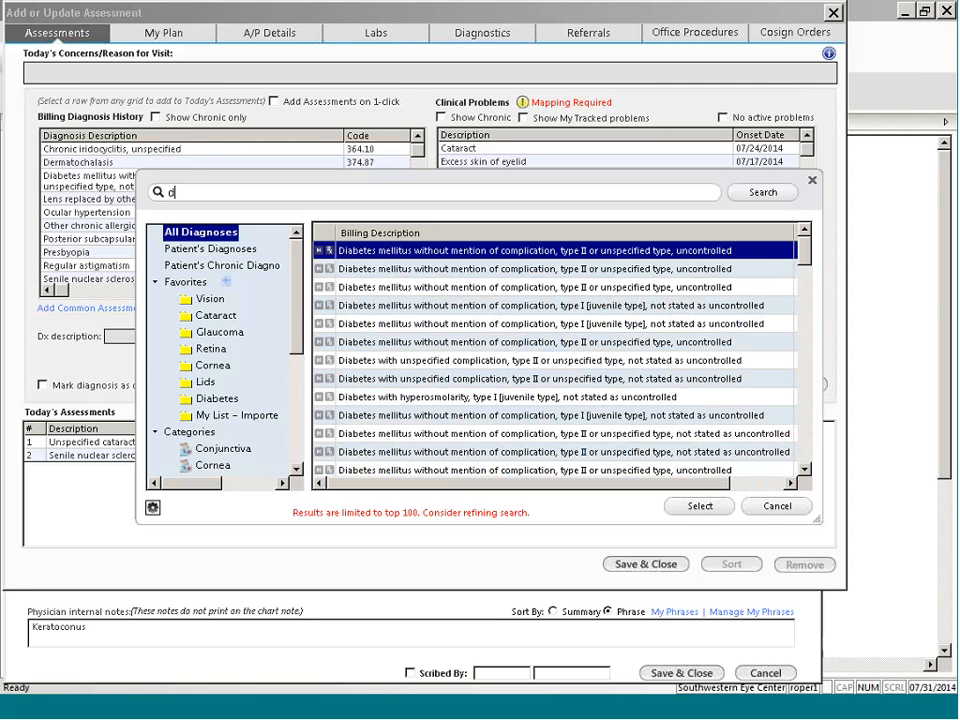
pyautogui.write('iabetes')
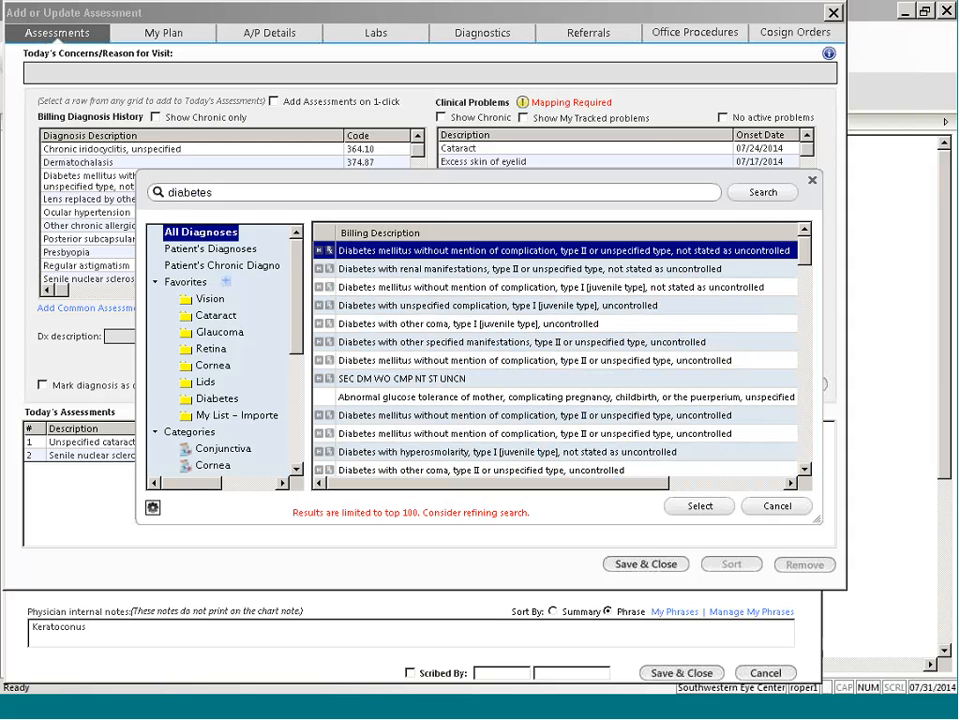
# Step: Create a new favorites folder named Macula in the diagnosis code lookup
pyautogui.click(227, 284)
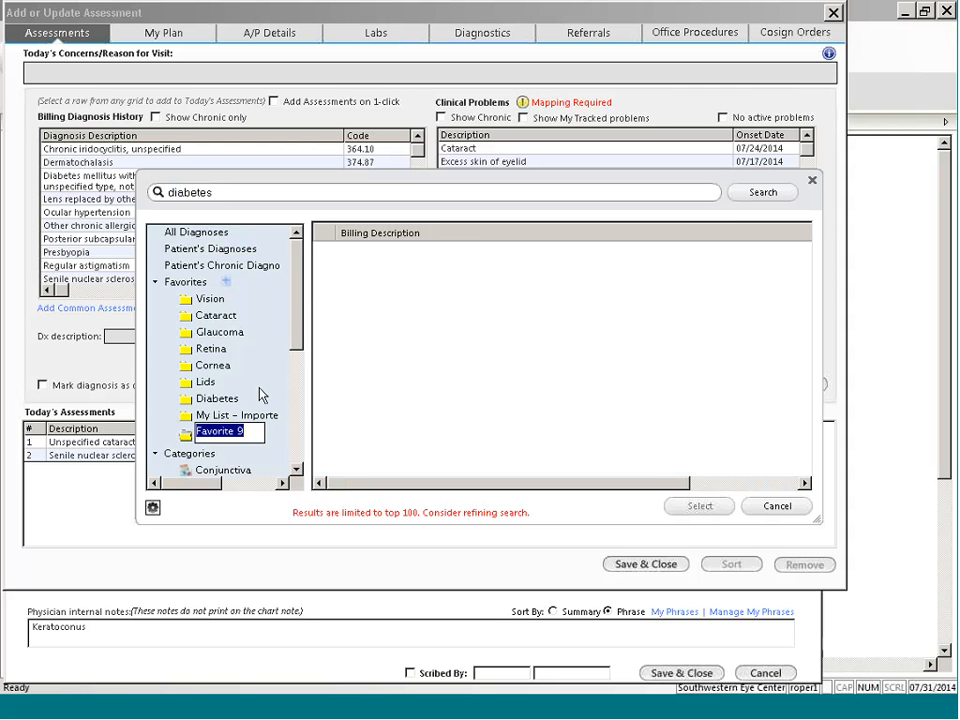
pyautogui.write('Macu')
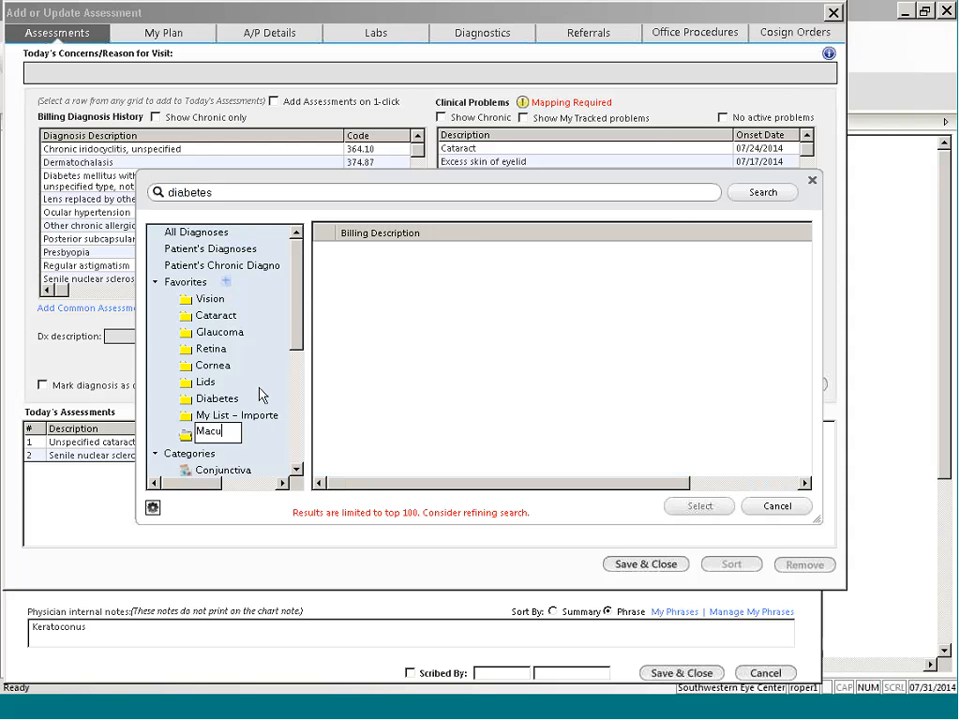
pyautogui.write('la')
pyautogui.press('Return')
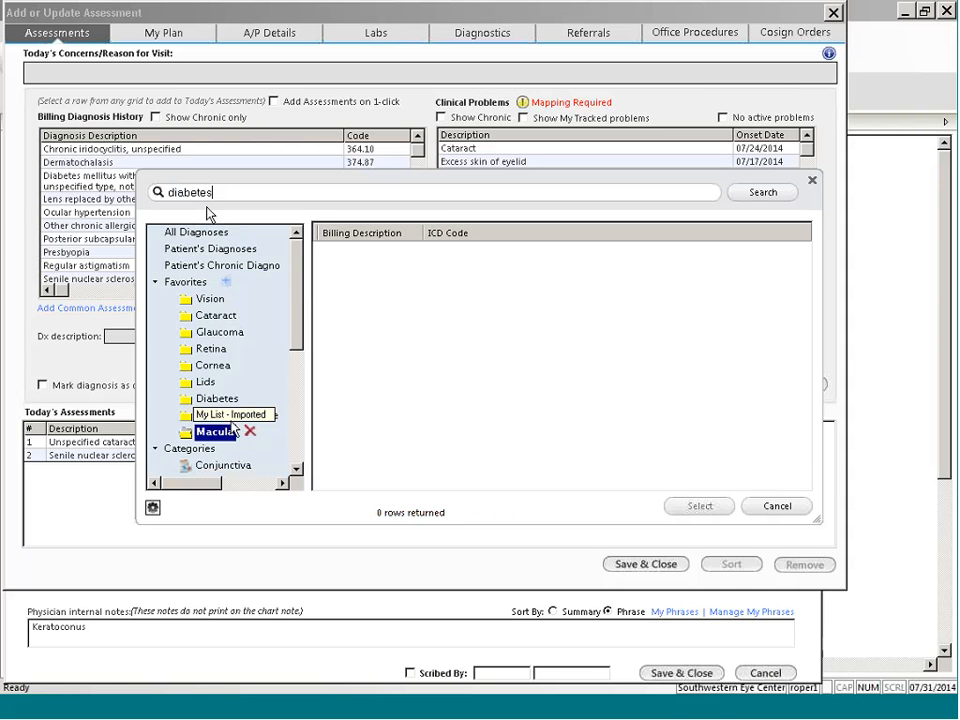
# Step: Search all diagnoses for "macula" and add Macular cyst, hole, or pseudohole of retina (362.54) to the Macula favorites folder
pyautogui.click(147, 194)
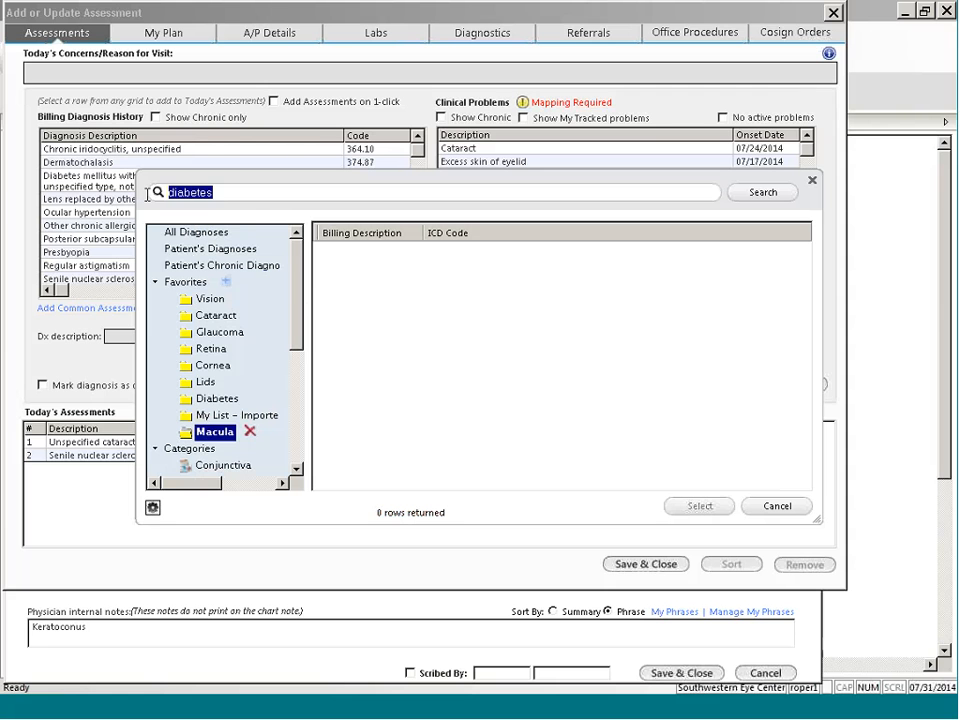
pyautogui.write('macula')
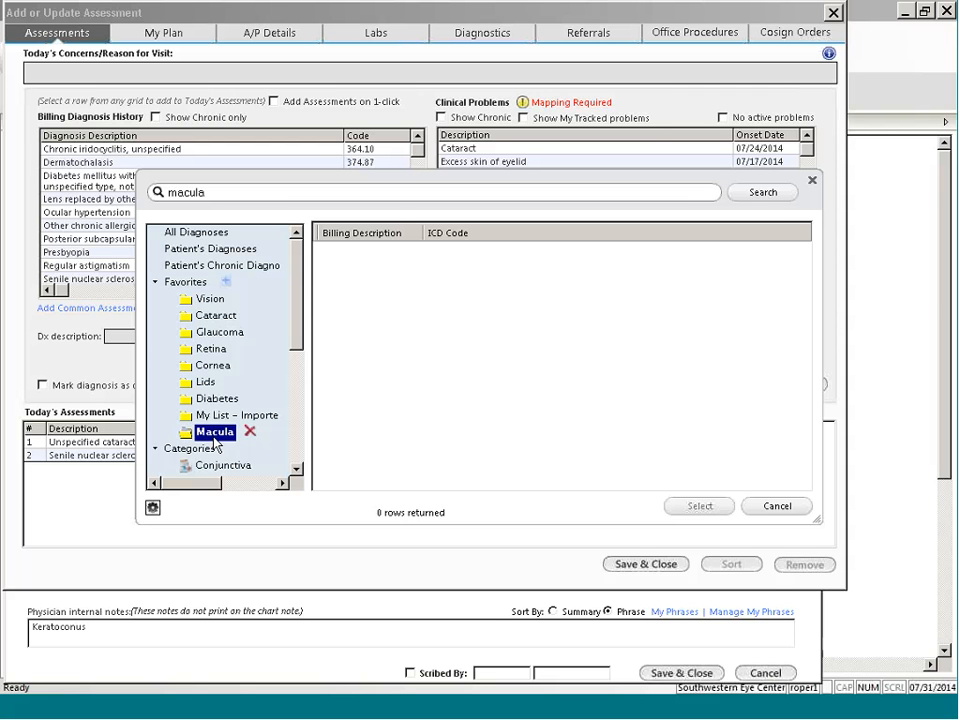
pyautogui.click(198, 233)
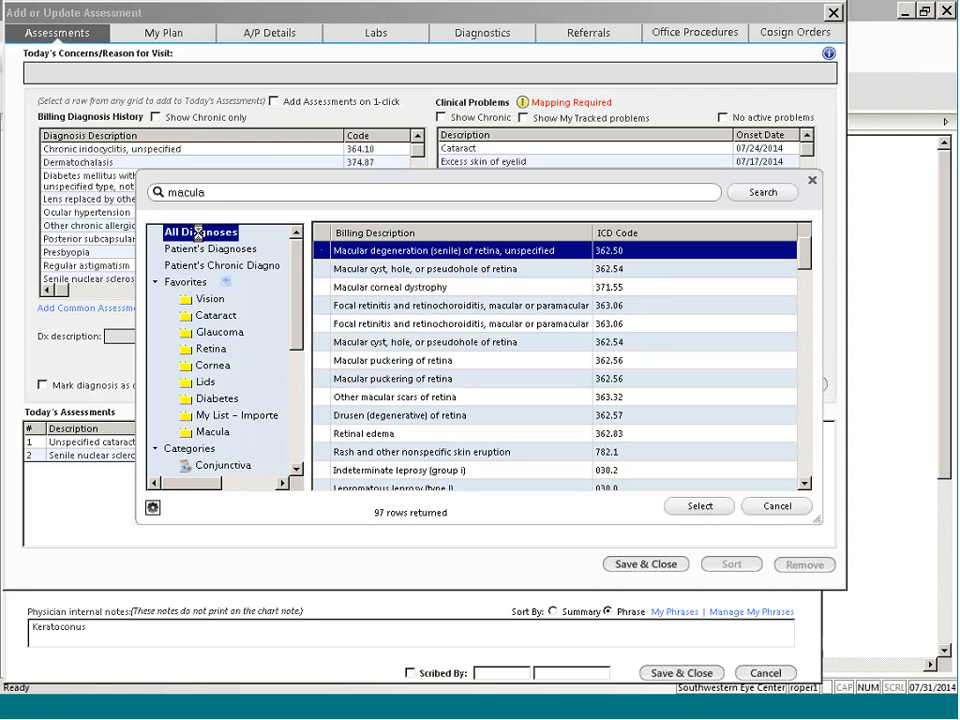
pyautogui.click(351, 341)
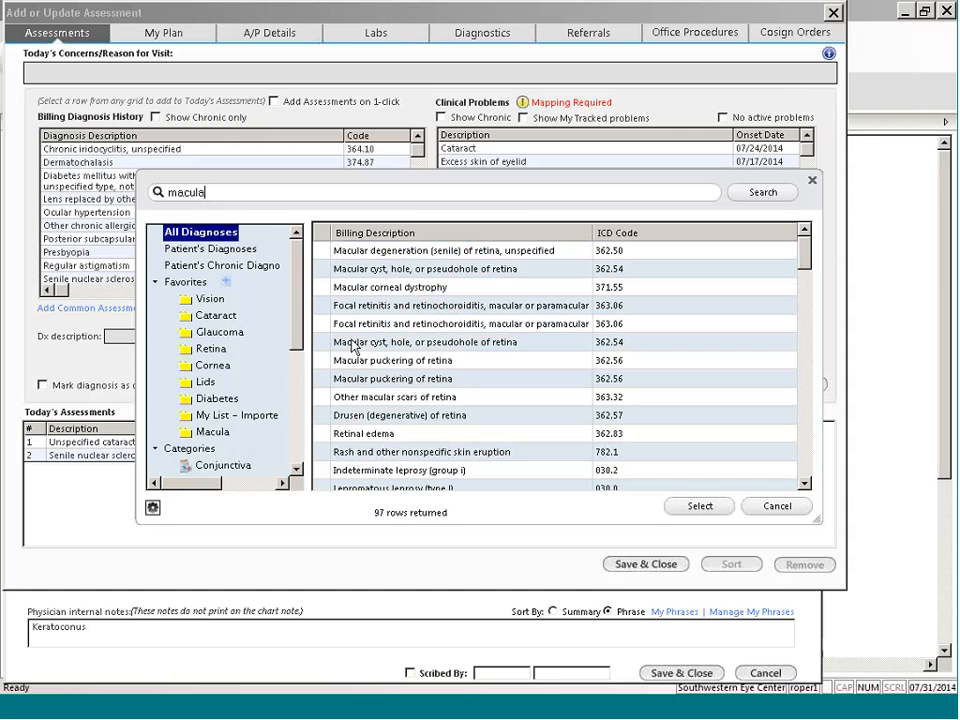
pyautogui.click(351, 342)
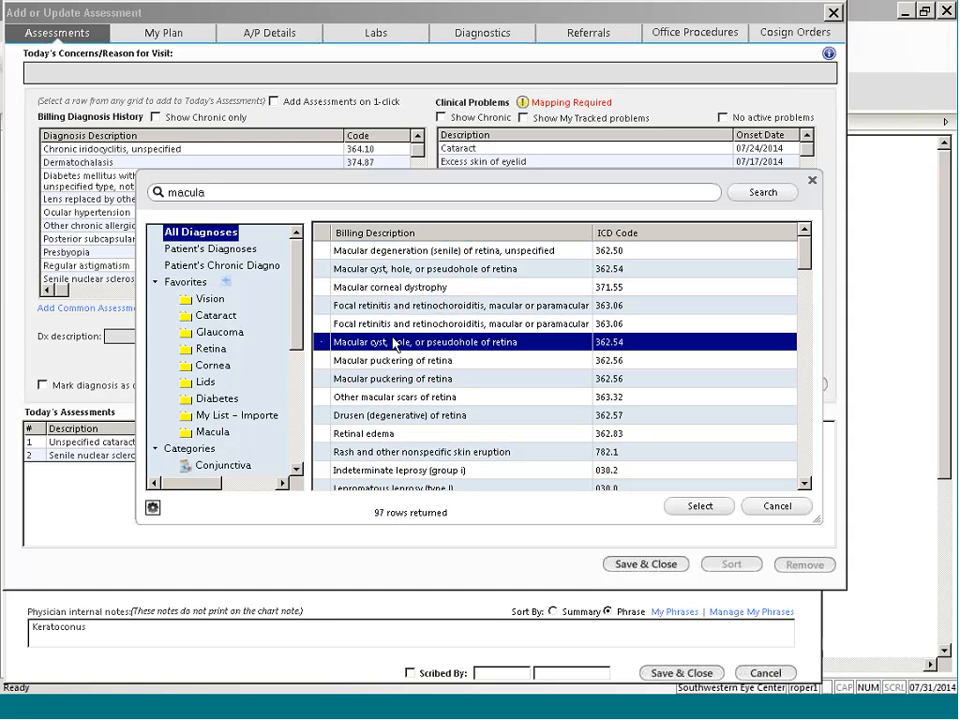
pyautogui.moveTo(393, 339); pyautogui.dragTo(196, 440)
pyautogui.click(211, 425)
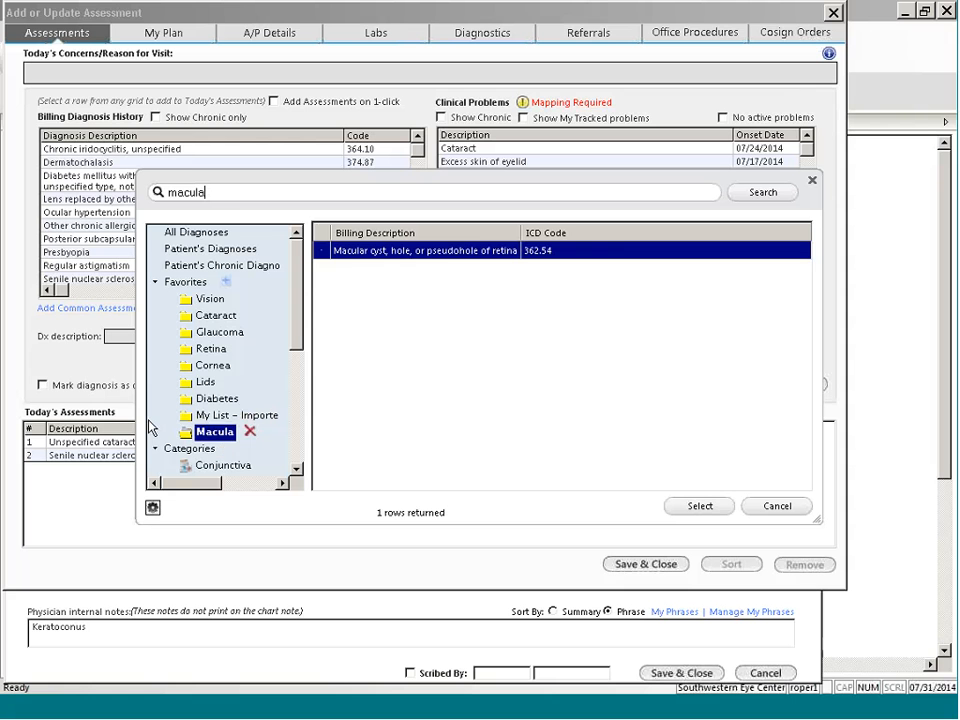
# Step: View the macula search within all diagnoses and the Diabetes favorites, and leave the lookup without selecting a diagnosis
pyautogui.click(214, 231)
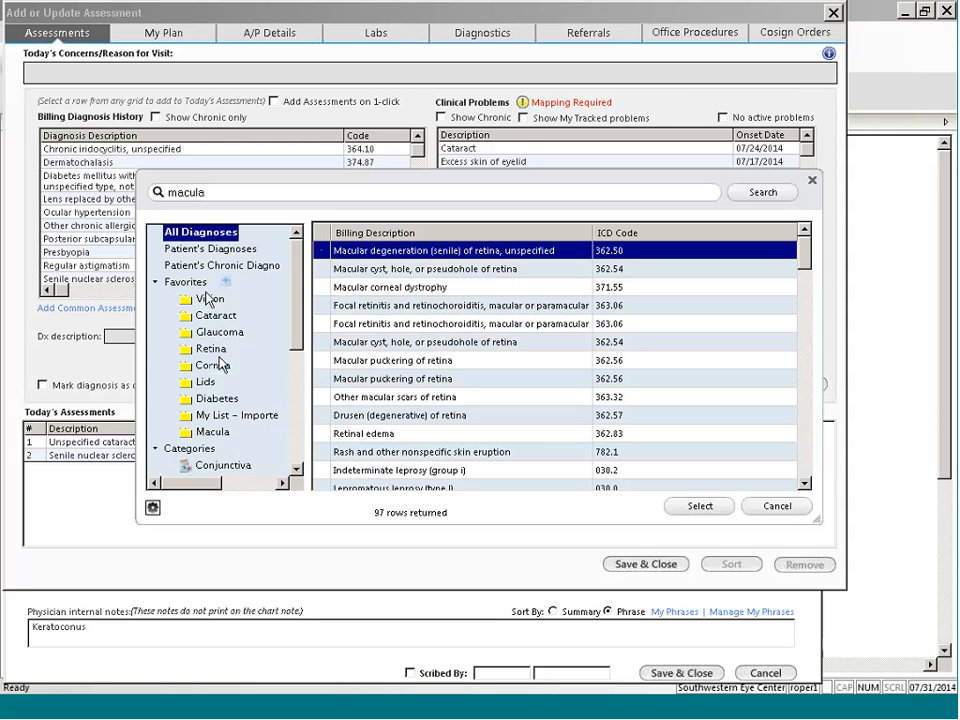
pyautogui.click(213, 400)
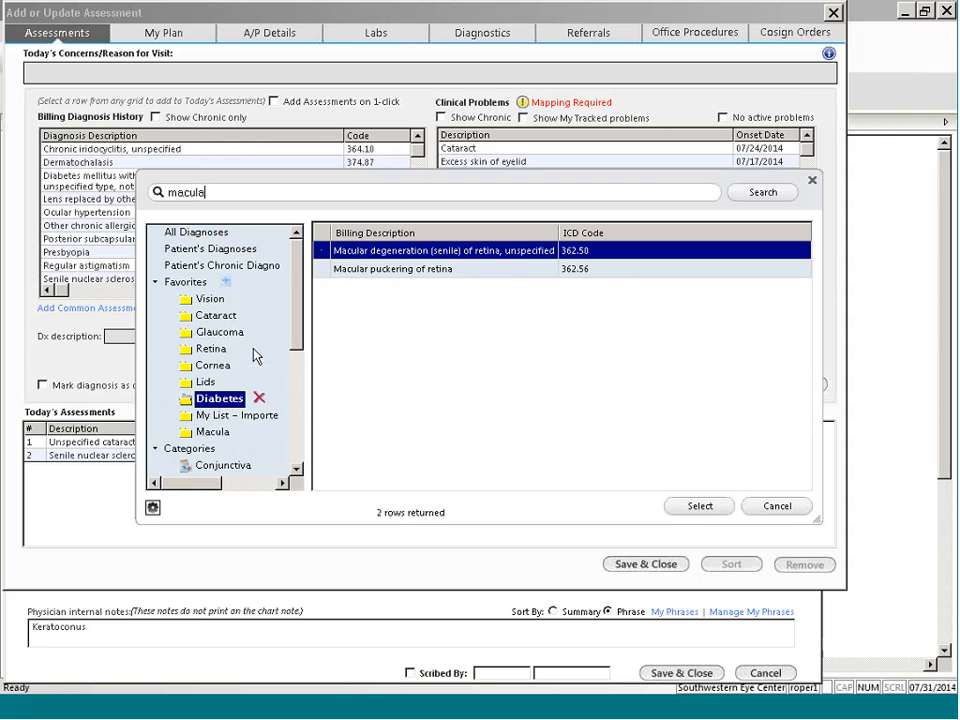
pyautogui.click(779, 506)
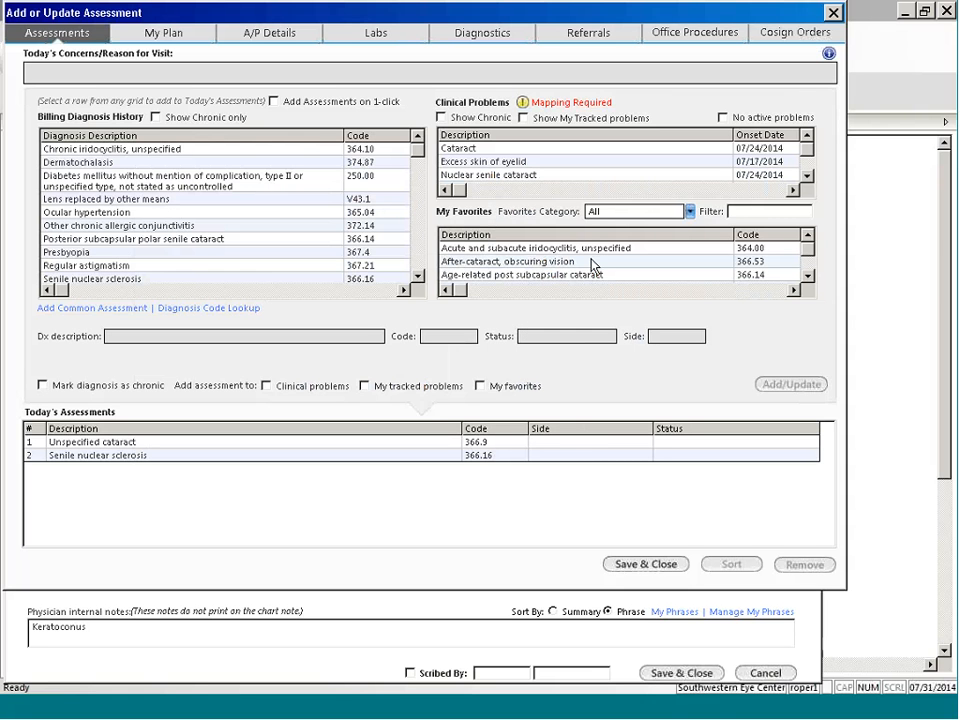
# Step: Add the favorite Diabetes affecting the eye, blood sugar not under control (250.52) to today's assessments and save them
pyautogui.moveTo(808, 249)
pyautogui.mouseDown()
pyautogui.moveTo(808, 266)
pyautogui.moveTo(808, 252)
pyautogui.mouseUp()
pyautogui.click(807, 274)
pyautogui.click(807, 274)
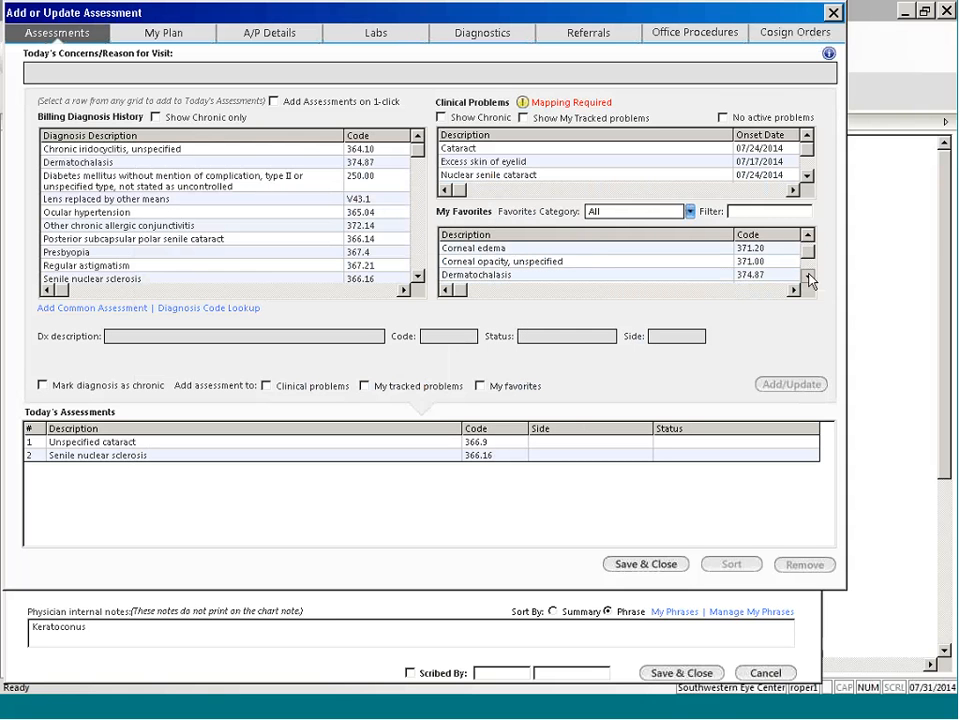
pyautogui.click(808, 276)
pyautogui.click(808, 276)
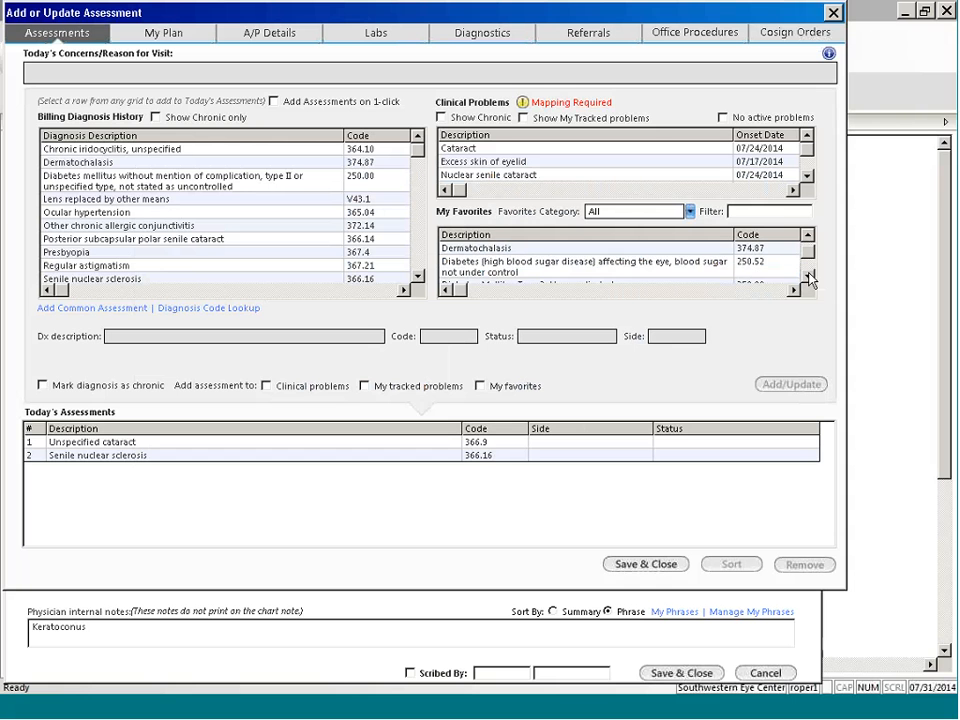
pyautogui.click(518, 270)
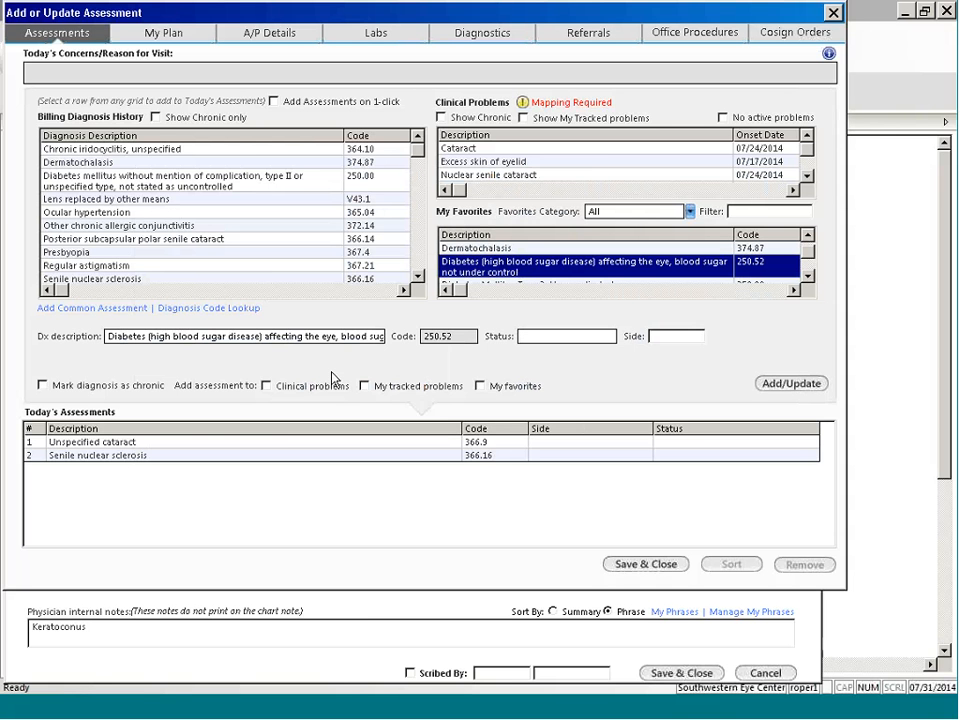
pyautogui.click(791, 385)
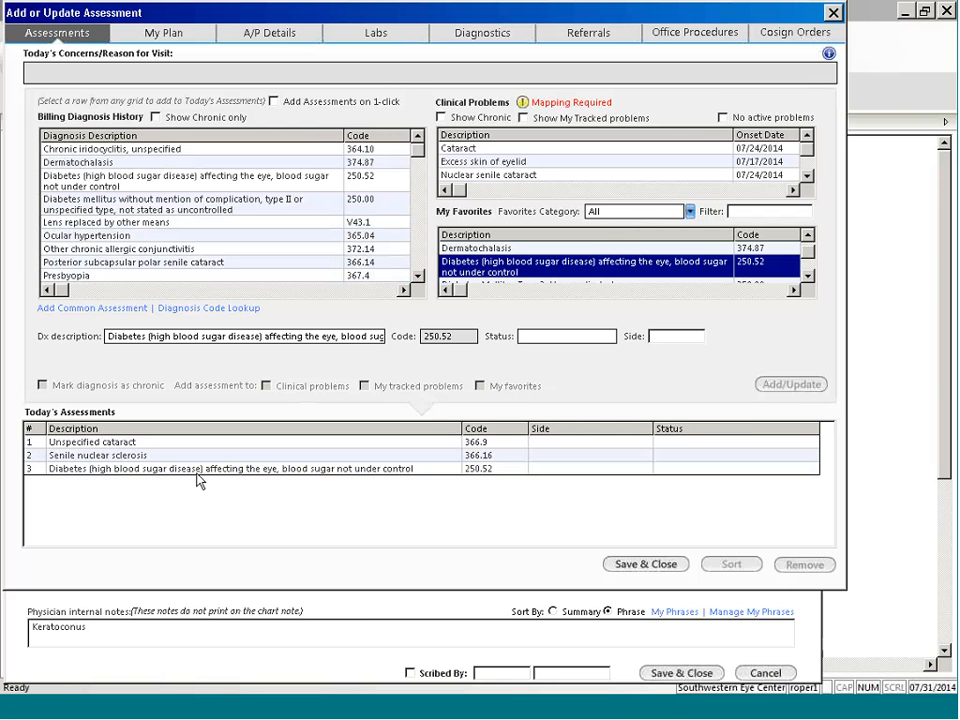
pyautogui.click(358, 468)
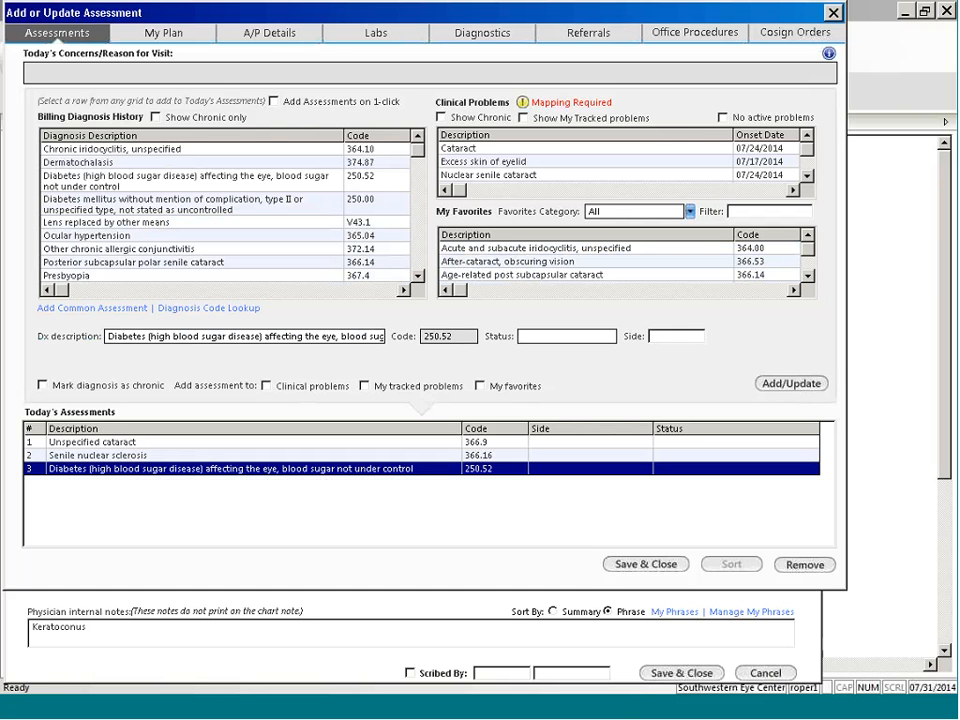
pyautogui.click(653, 565)
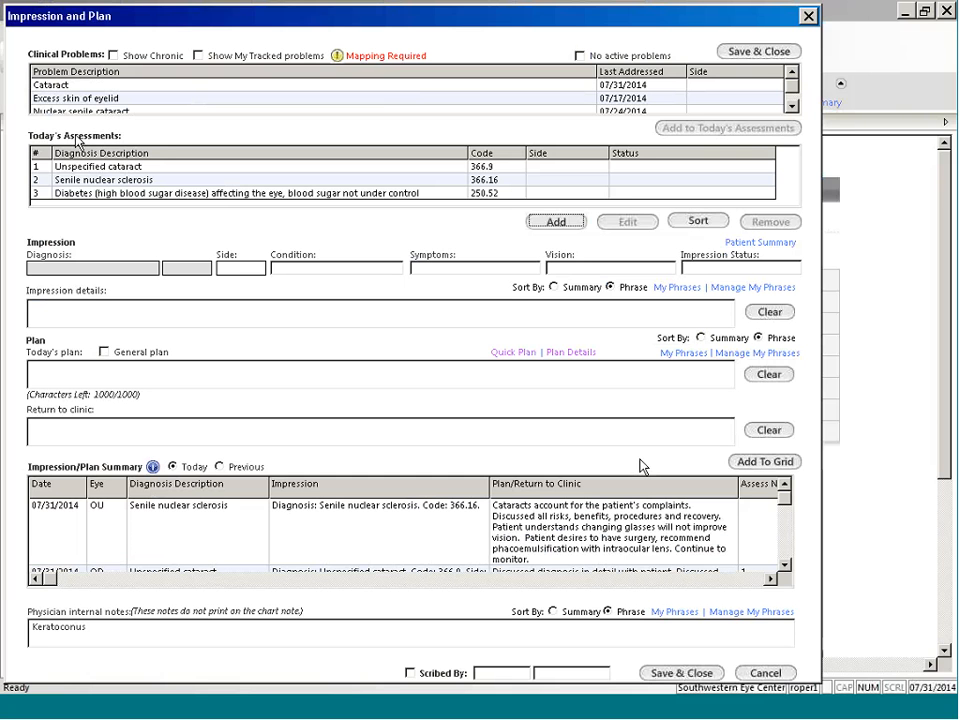
# Step: Apply the quick plan "Diabetes type II new" to the diabetes assessment (250.52)
pyautogui.click(116, 197)
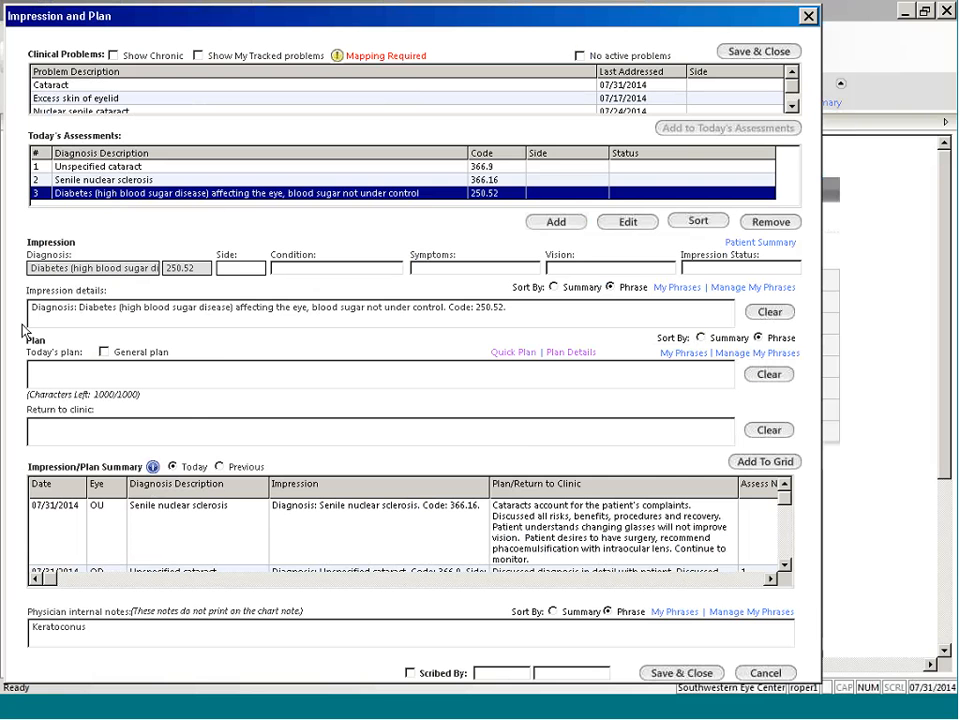
pyautogui.click(512, 353)
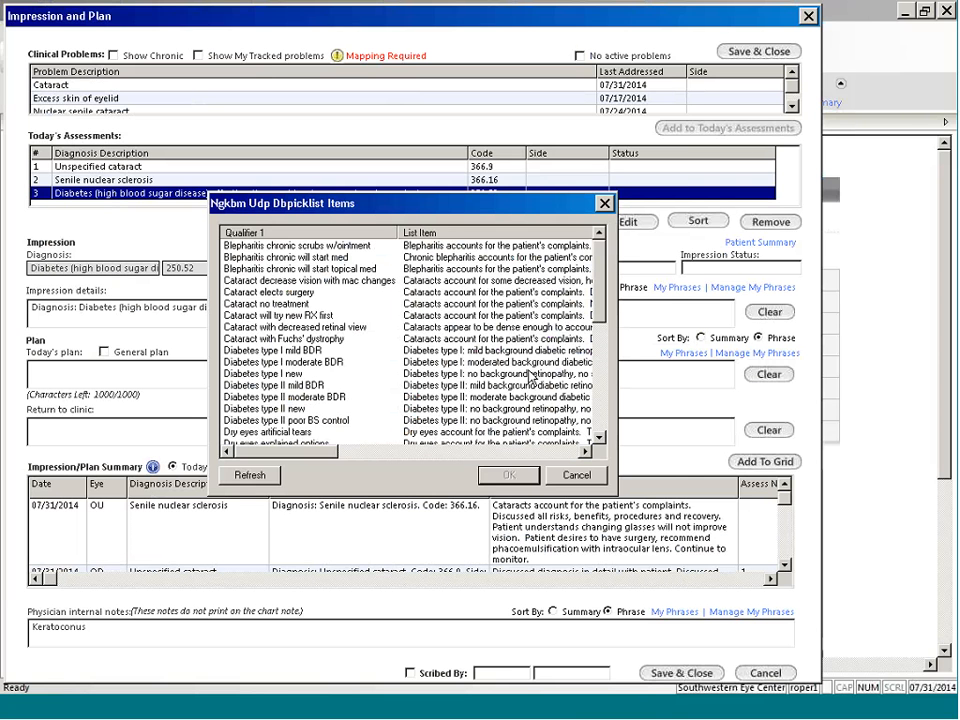
pyautogui.click(450, 408)
pyautogui.click(508, 475)
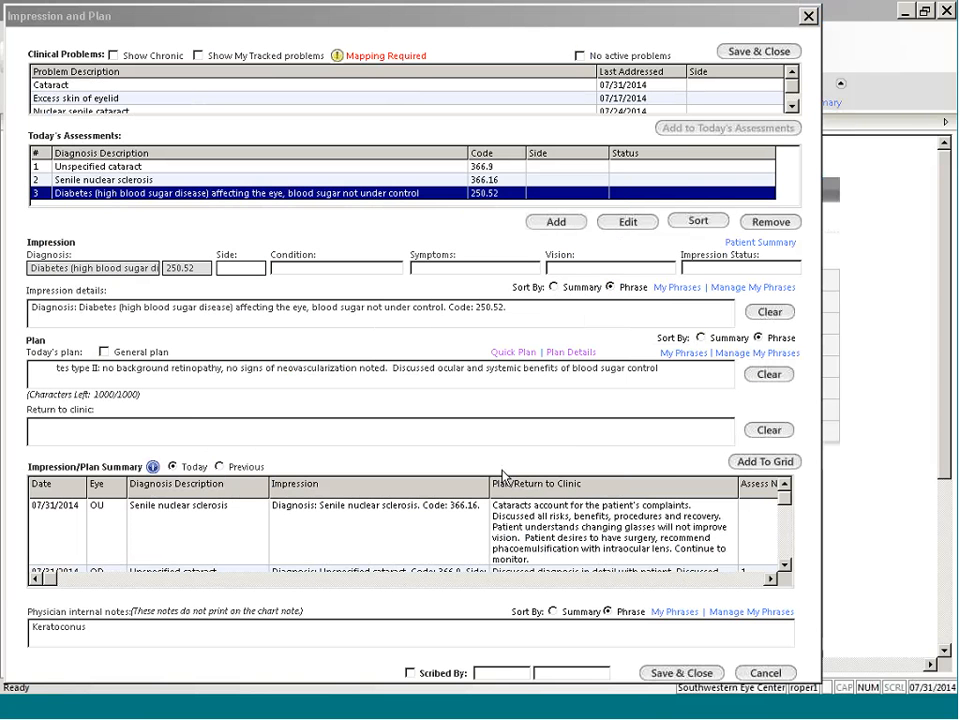
# Step: Set the return to clinic to 1 year with the provider for Diabetic Evaluation, and save the diabetes plan to the summary
pyautogui.click(248, 431)
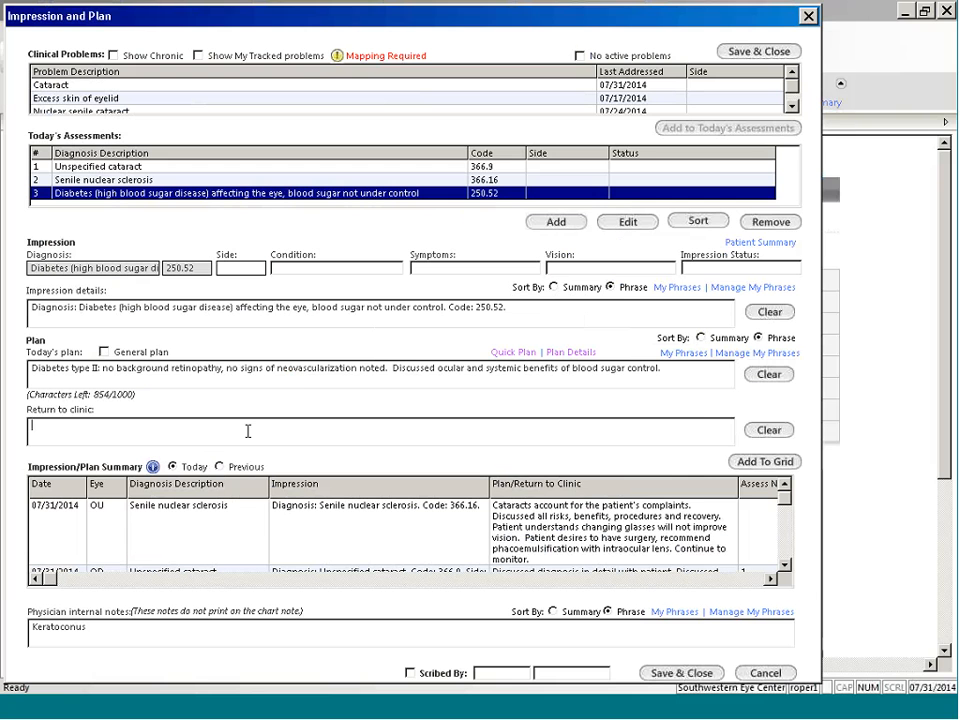
pyautogui.click(640, 437)
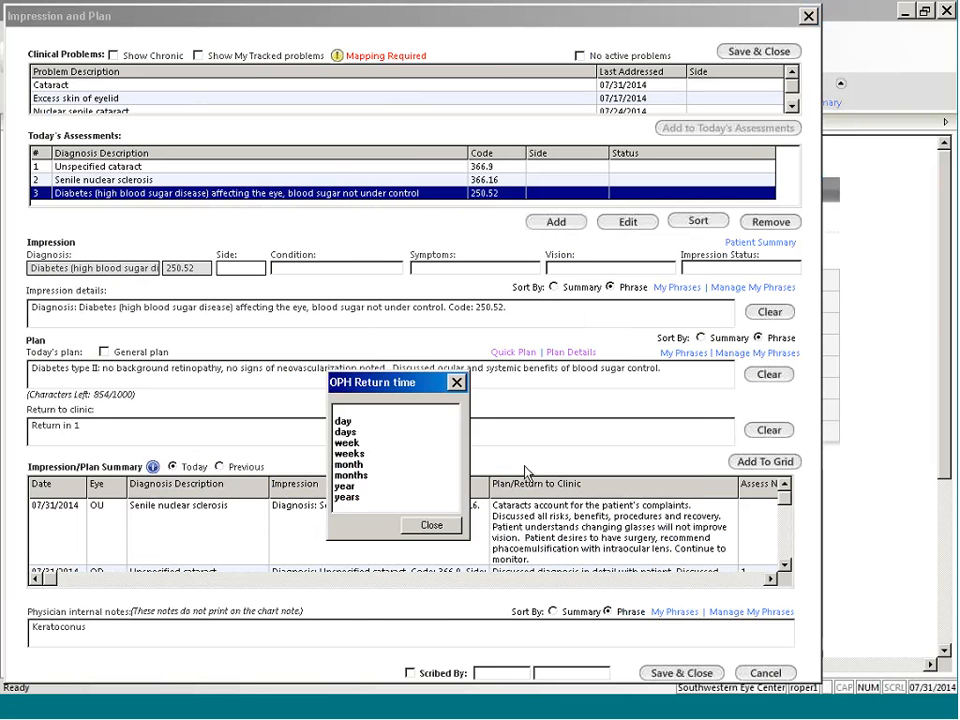
pyautogui.click(346, 486)
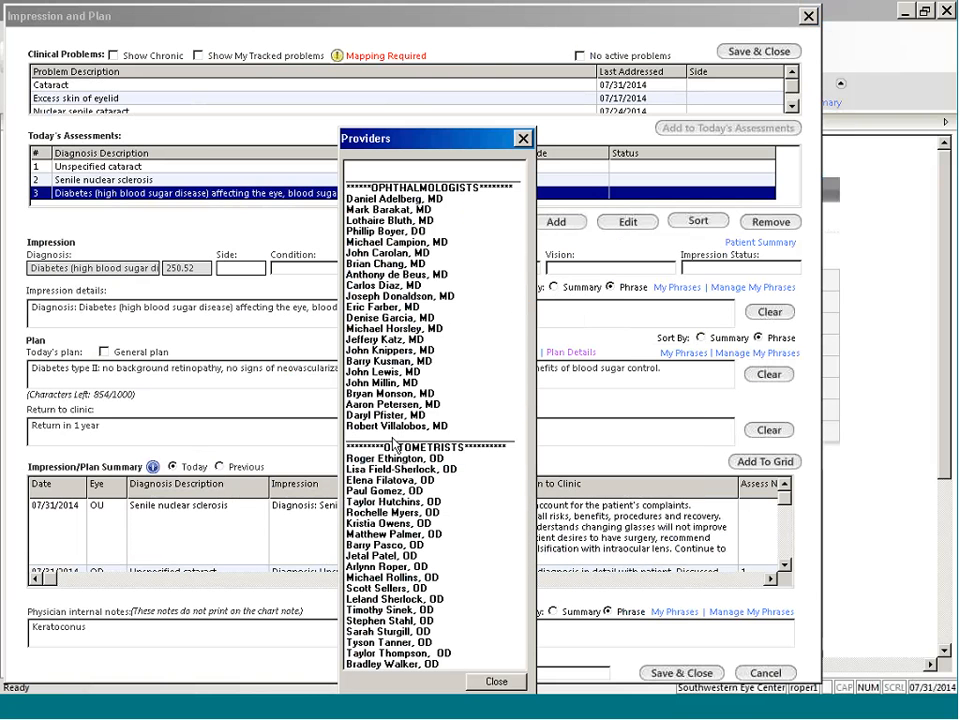
pyautogui.click(385, 566)
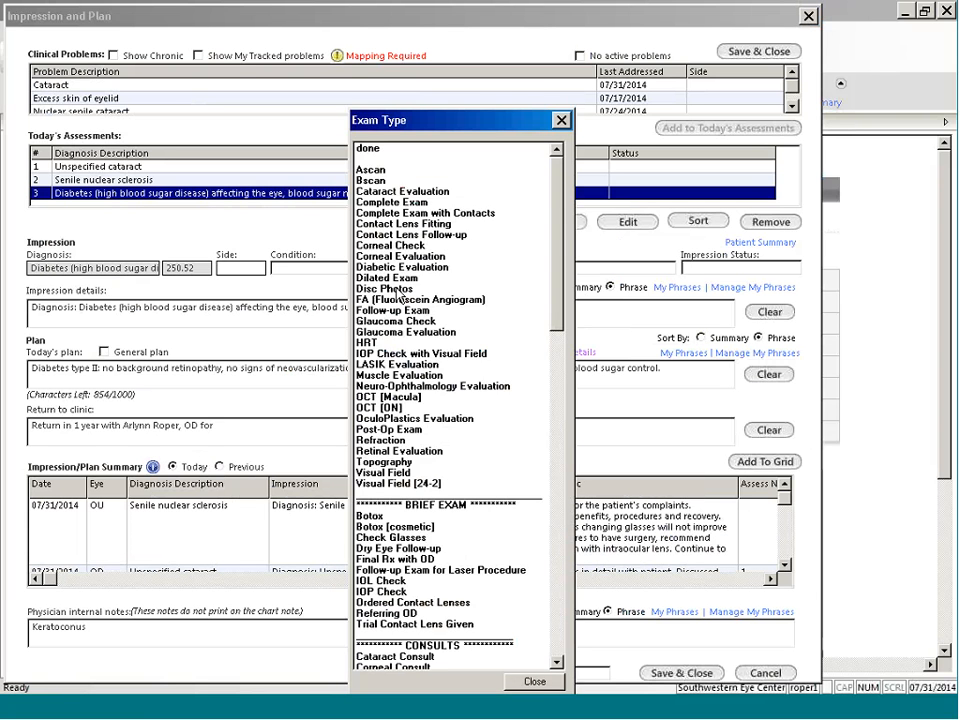
pyautogui.click(403, 267)
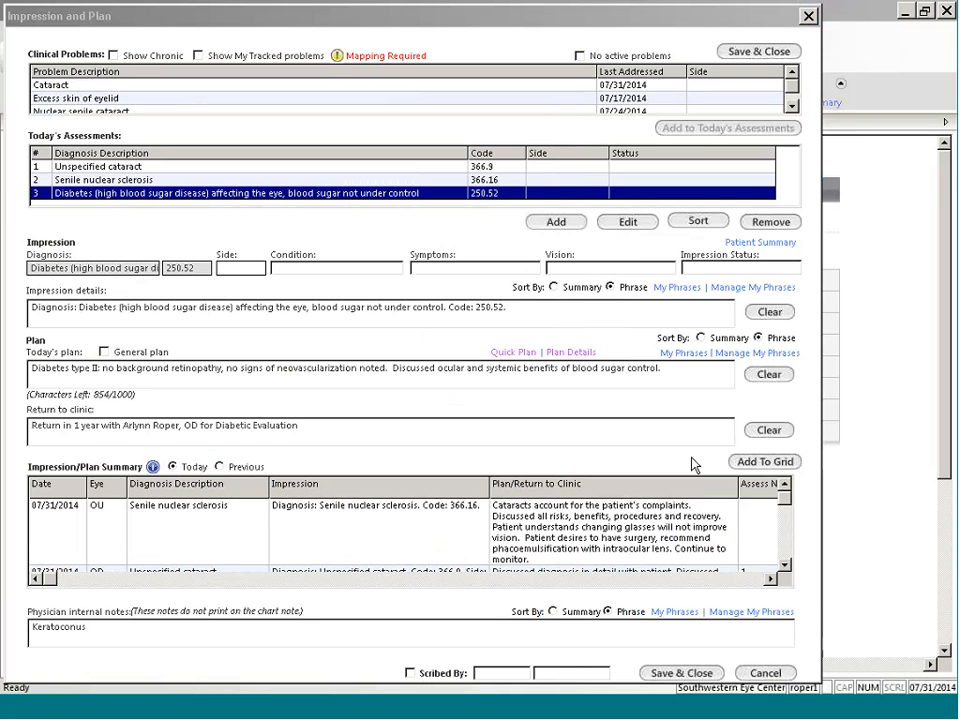
pyautogui.click(748, 461)
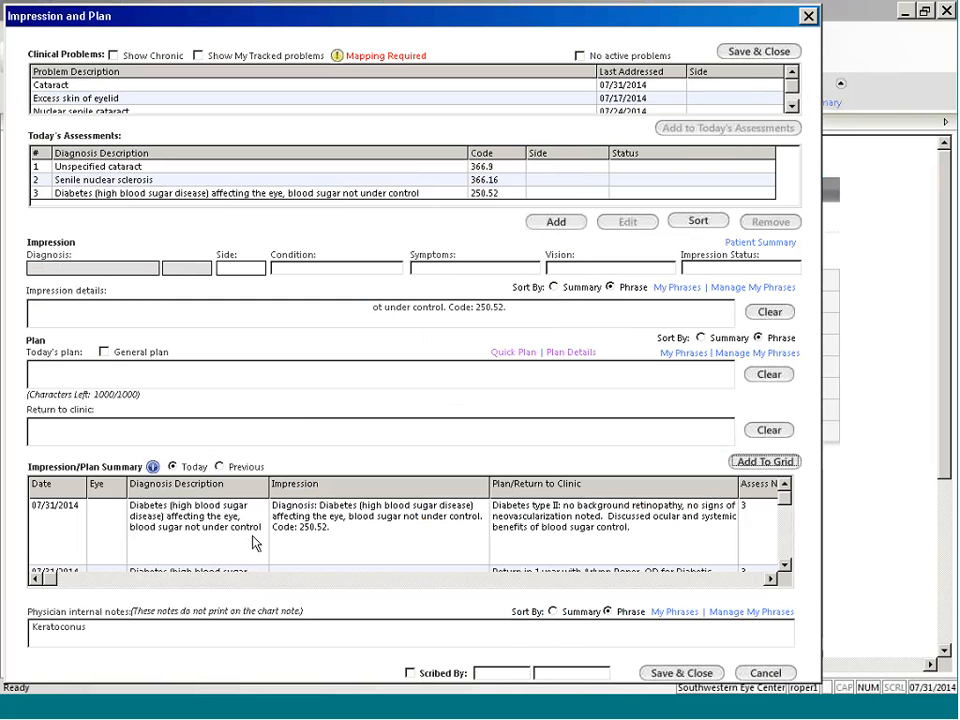
pyautogui.click(678, 673)
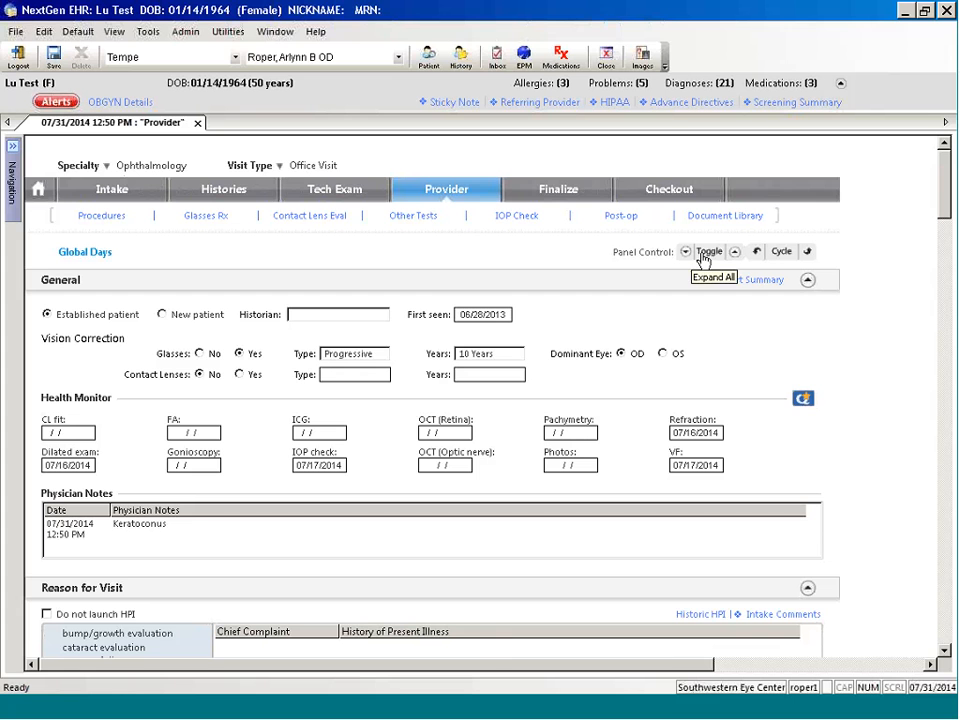
# Step: Collapse all panels of the Provider template and expand only Assessment/Plan to review today's entries
pyautogui.click(733, 255)
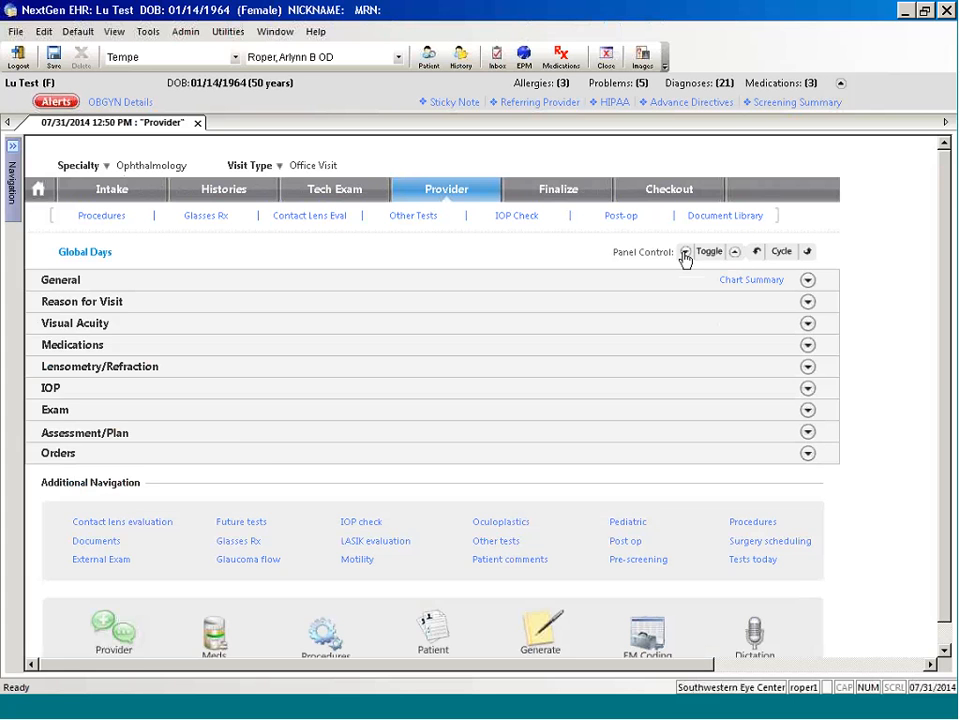
pyautogui.click(686, 254)
pyautogui.click(686, 254)
pyautogui.click(113, 438)
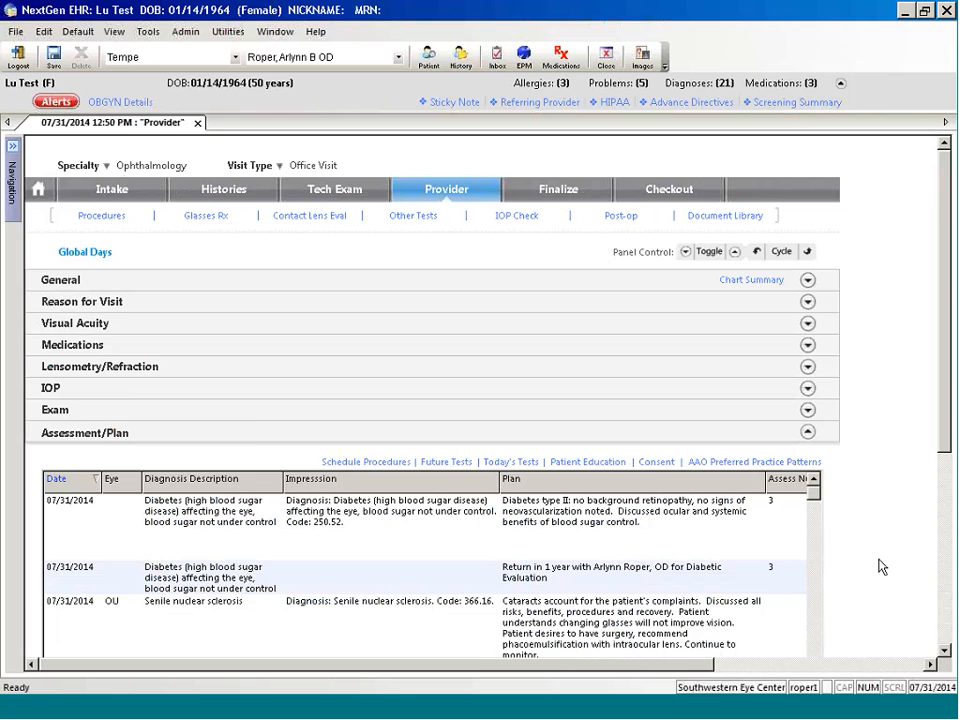
pyautogui.scroll(-3, 880, 567)
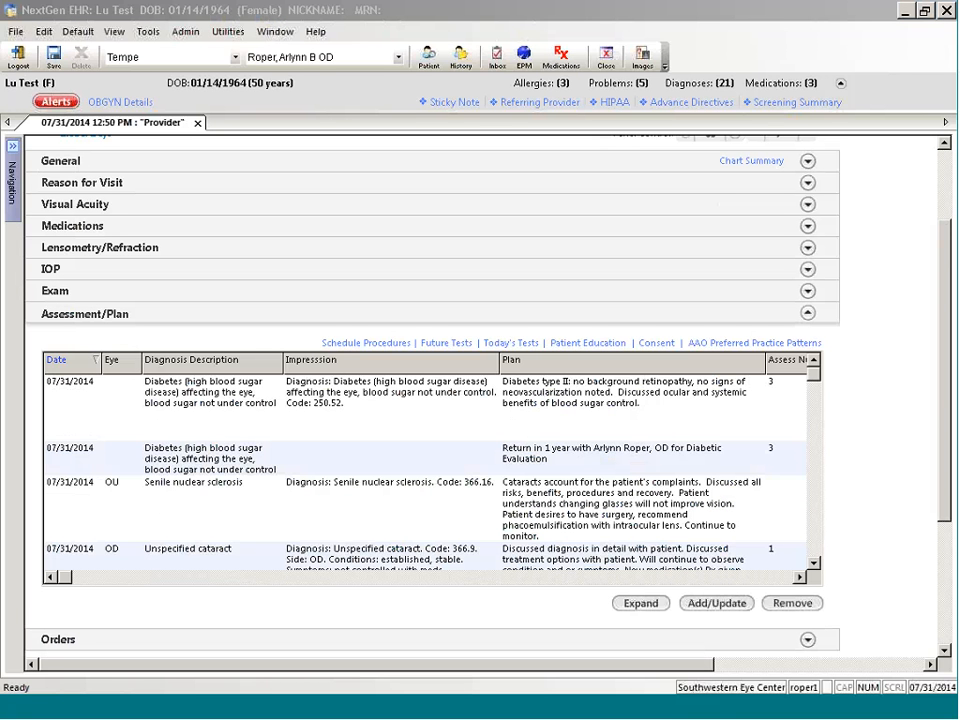
# Step: Generate the Chart Note document for the visit and close it to return to the Provider template
pyautogui.moveTo(948, 387); pyautogui.dragTo(950, 534)
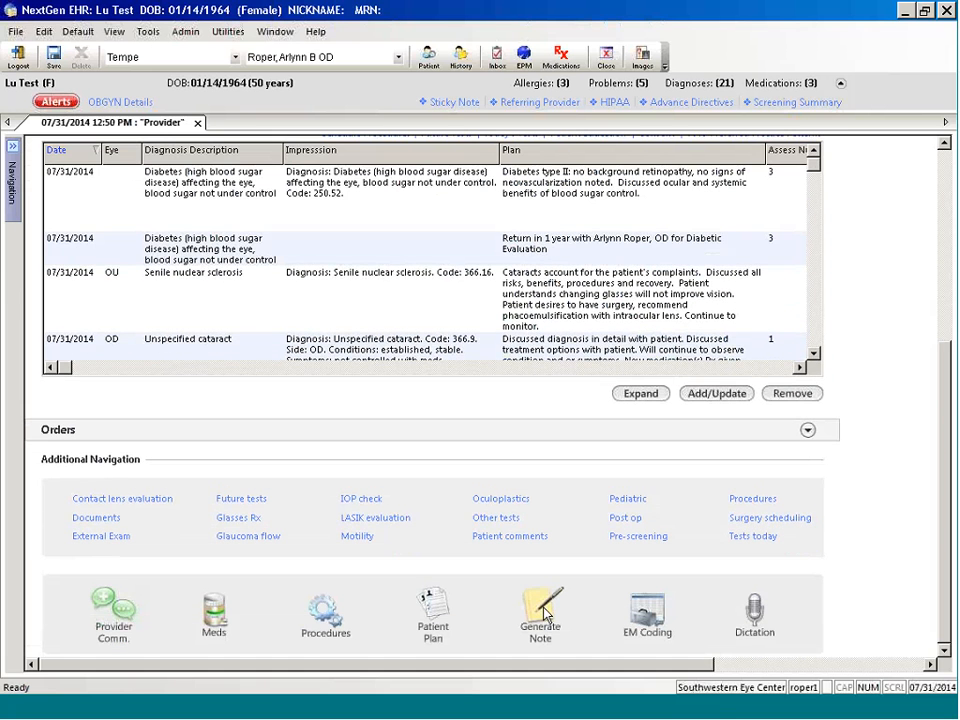
pyautogui.click(541, 613)
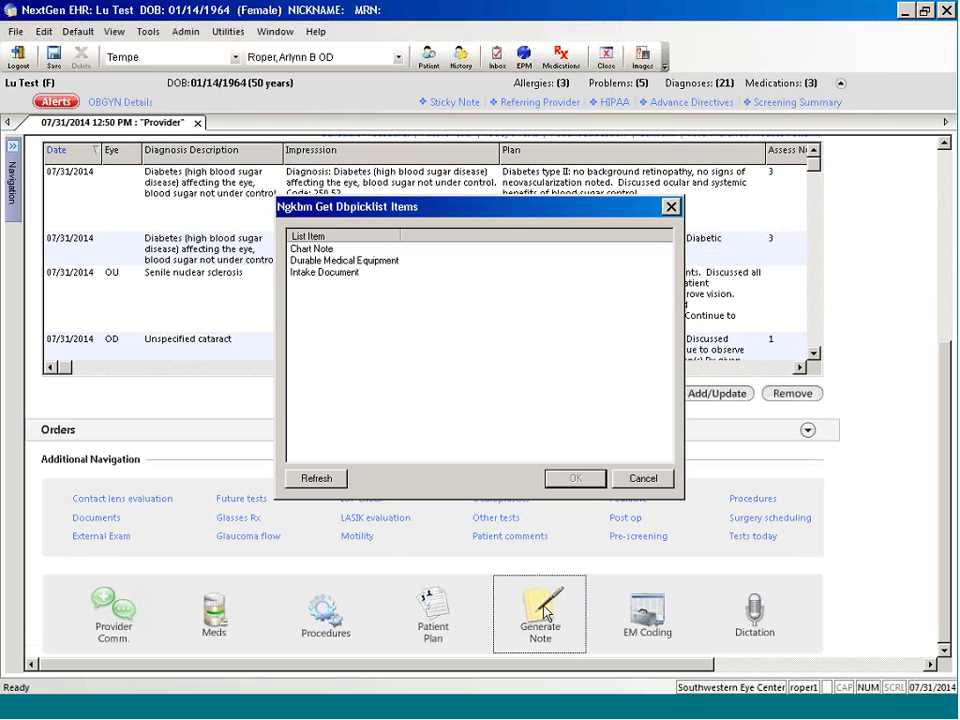
pyautogui.click(318, 249)
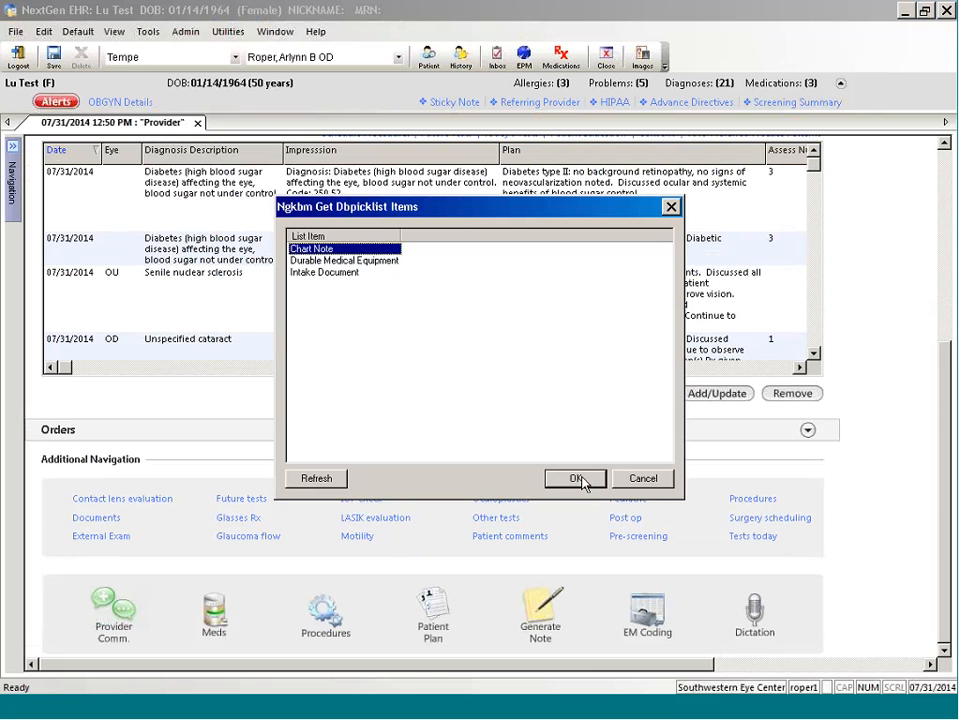
pyautogui.click(576, 479)
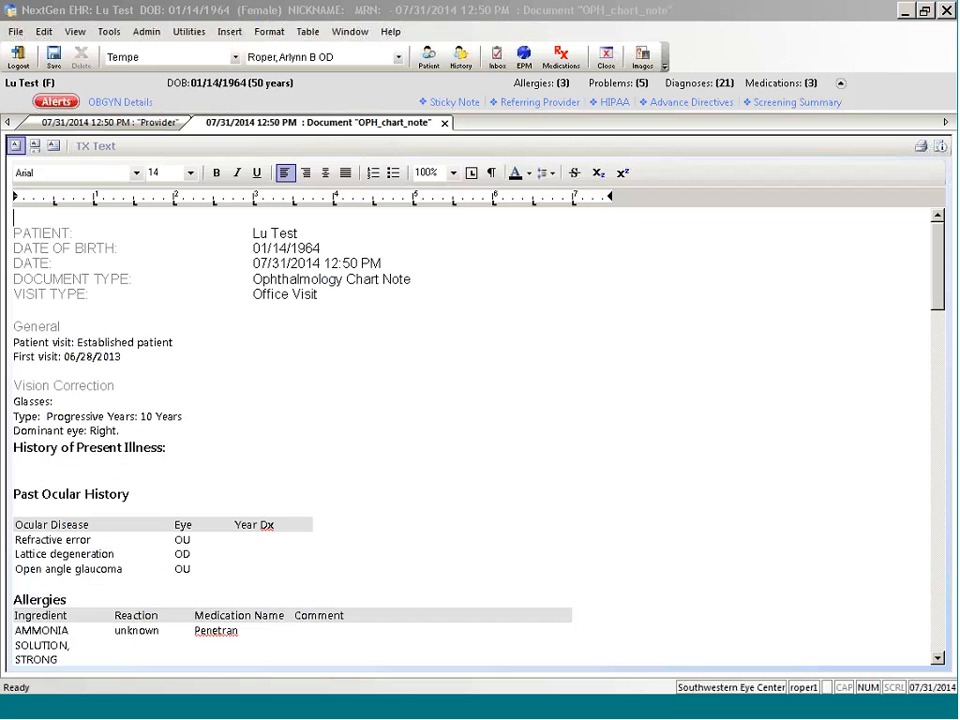
pyautogui.click(456, 397)
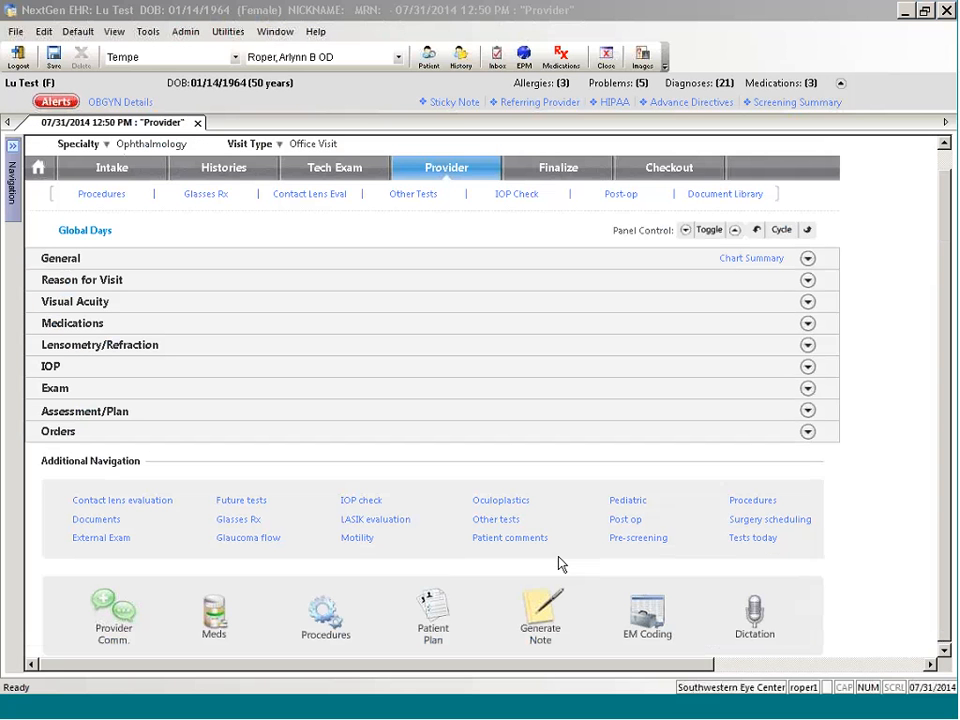
# Step: Generate the Patient Plan document for the visit and close it
pyautogui.click(435, 612)
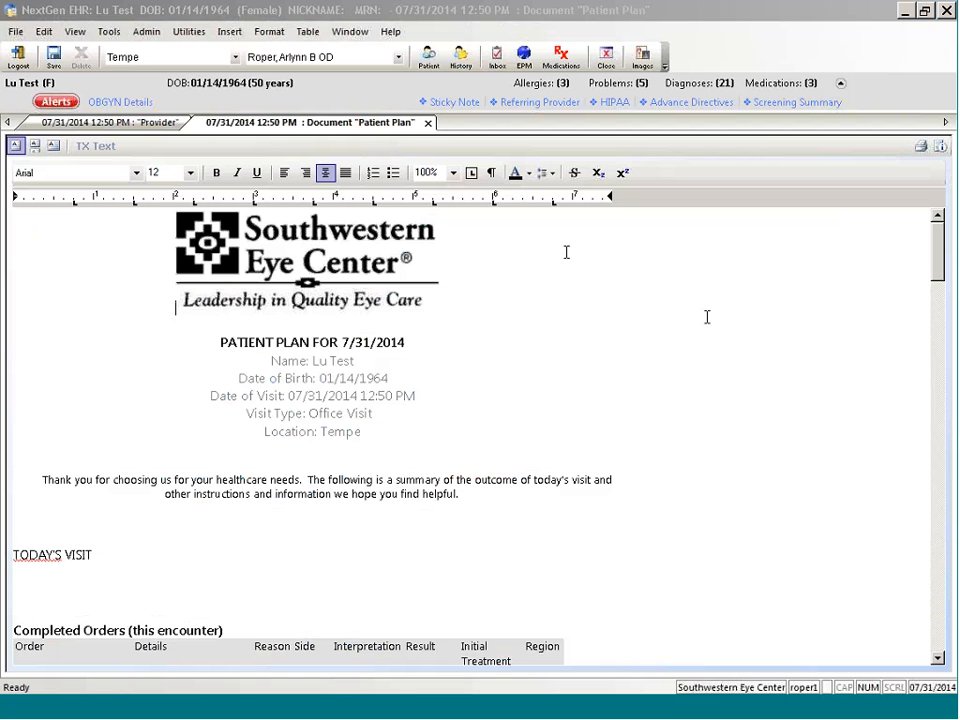
pyautogui.click(606, 57)
pyautogui.click(483, 395)
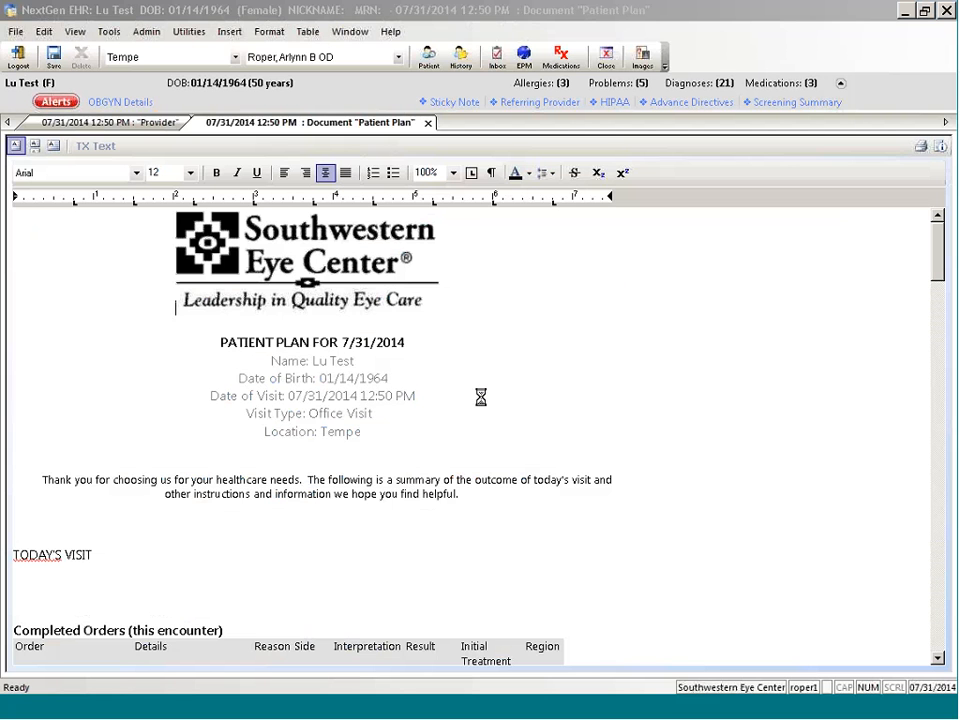